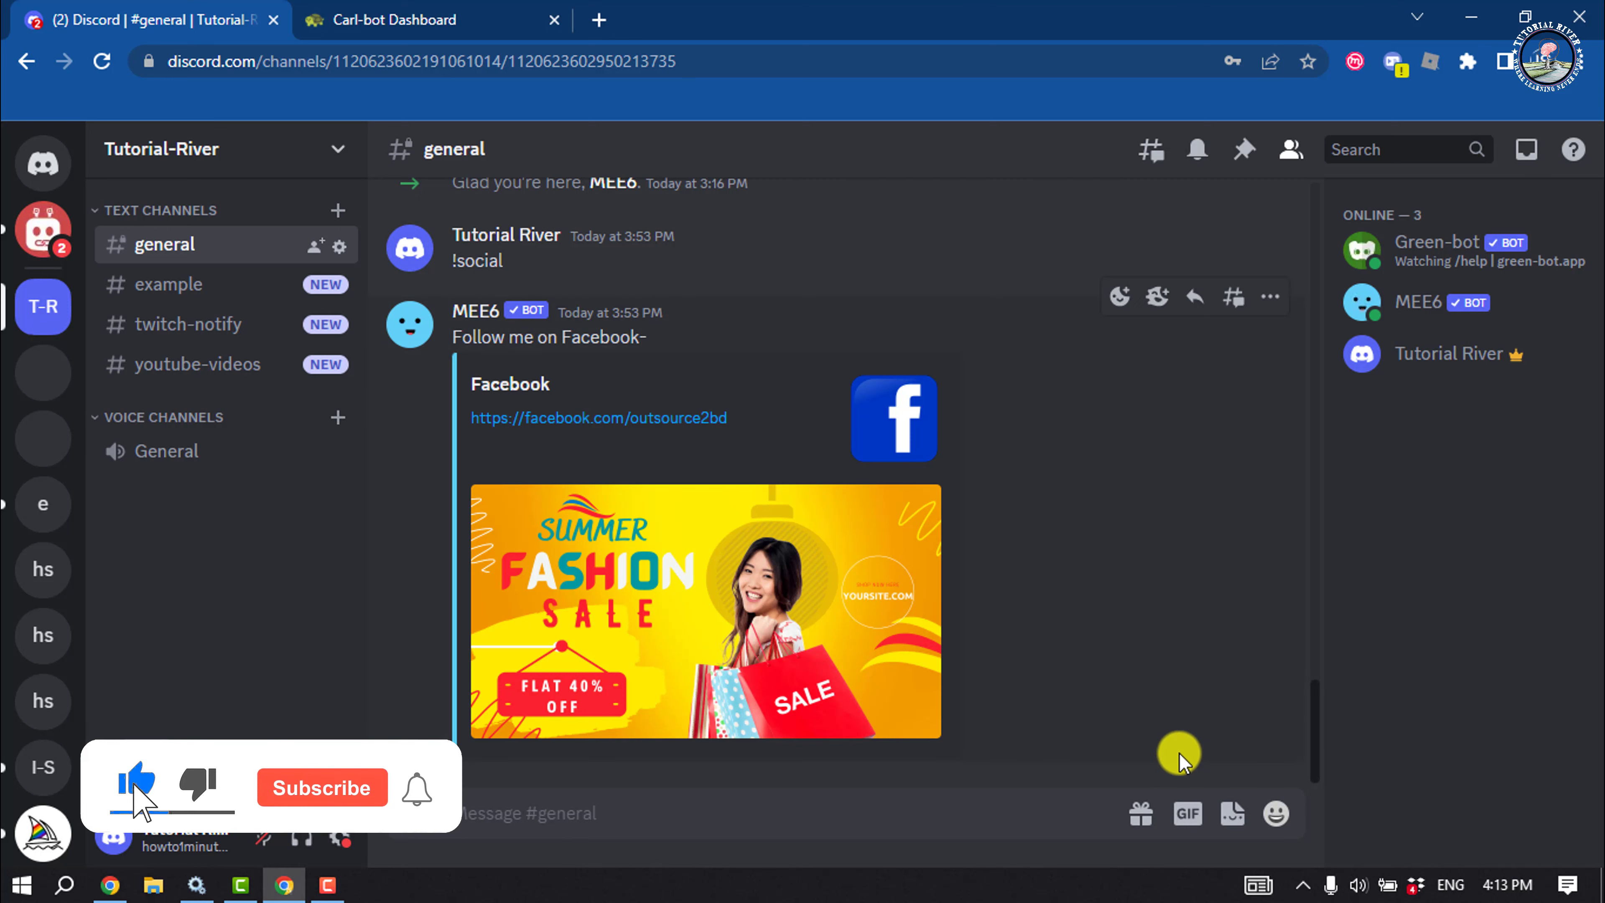
Open the role settings of the Tutorial-River server
{"action": "left_click", "coordinate": [253, 167]}
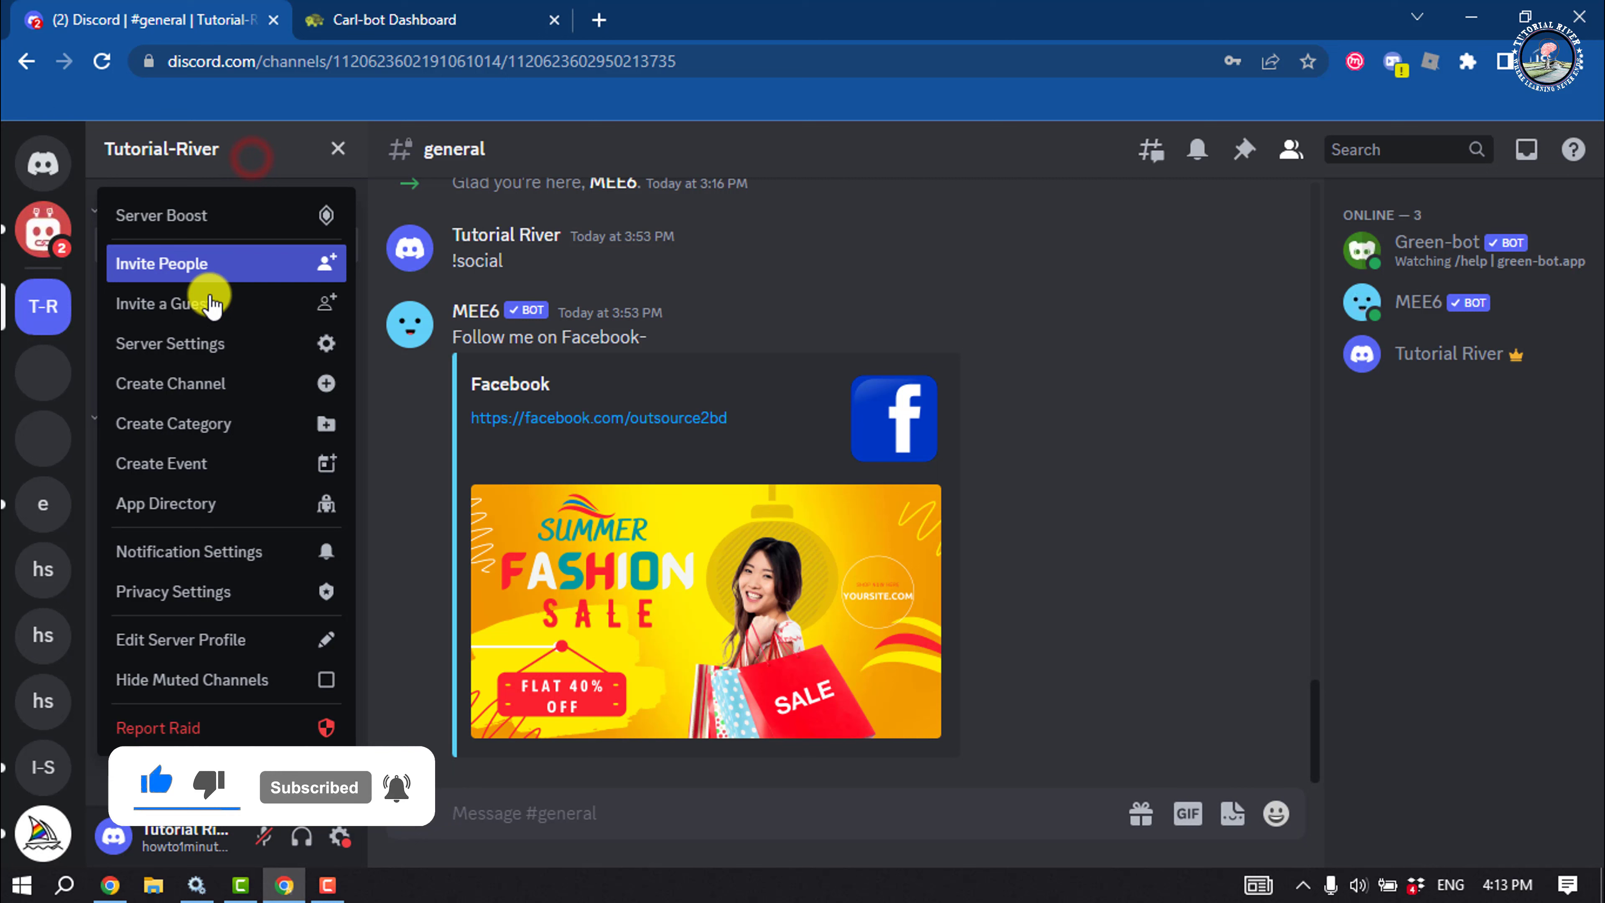
{"action": "left_click", "coordinate": [220, 351]}
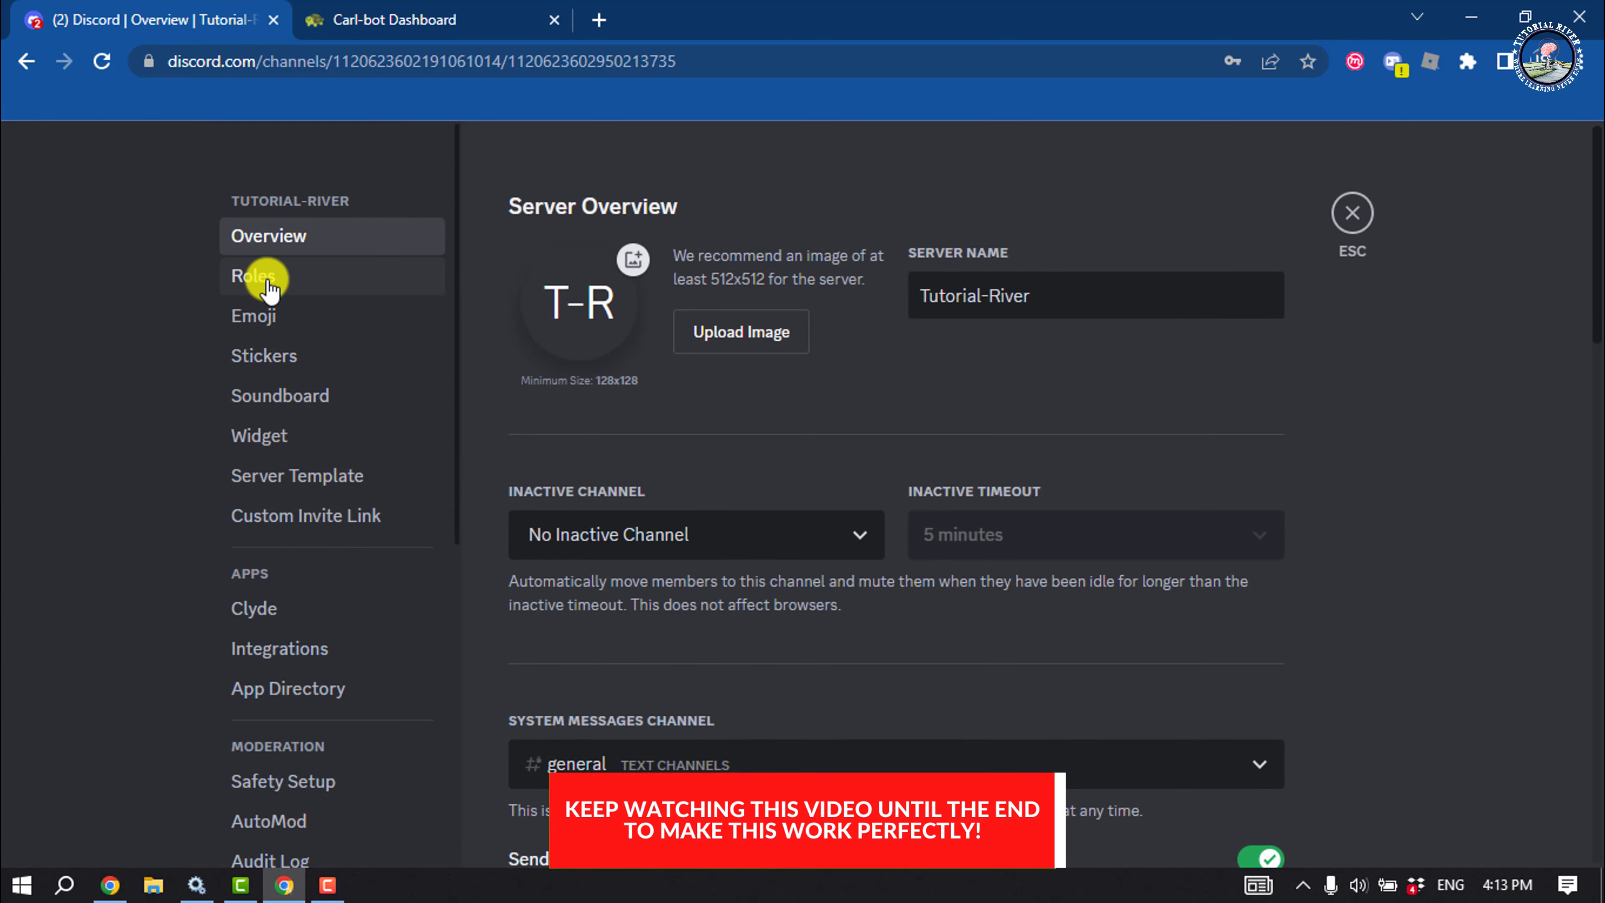
{"action": "left_click", "coordinate": [292, 290]}
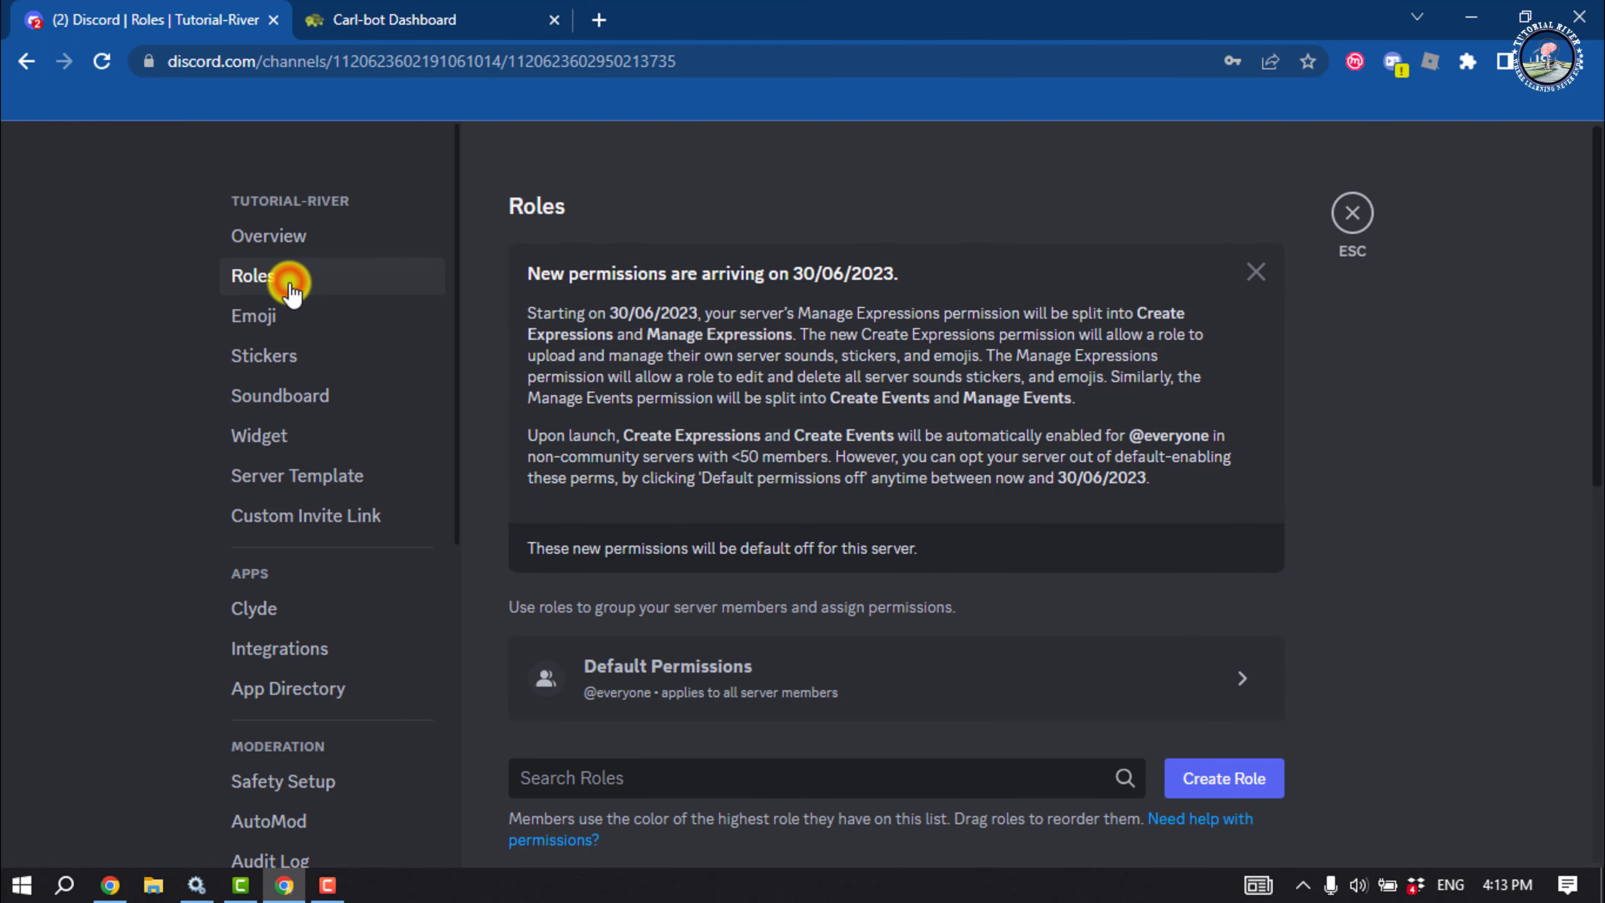
{"action": "scroll", "coordinate": [986, 409], "scroll_direction": "down", "scroll_amount": 5}
{"action": "scroll", "coordinate": [985, 409], "scroll_direction": "down", "scroll_amount": 3}
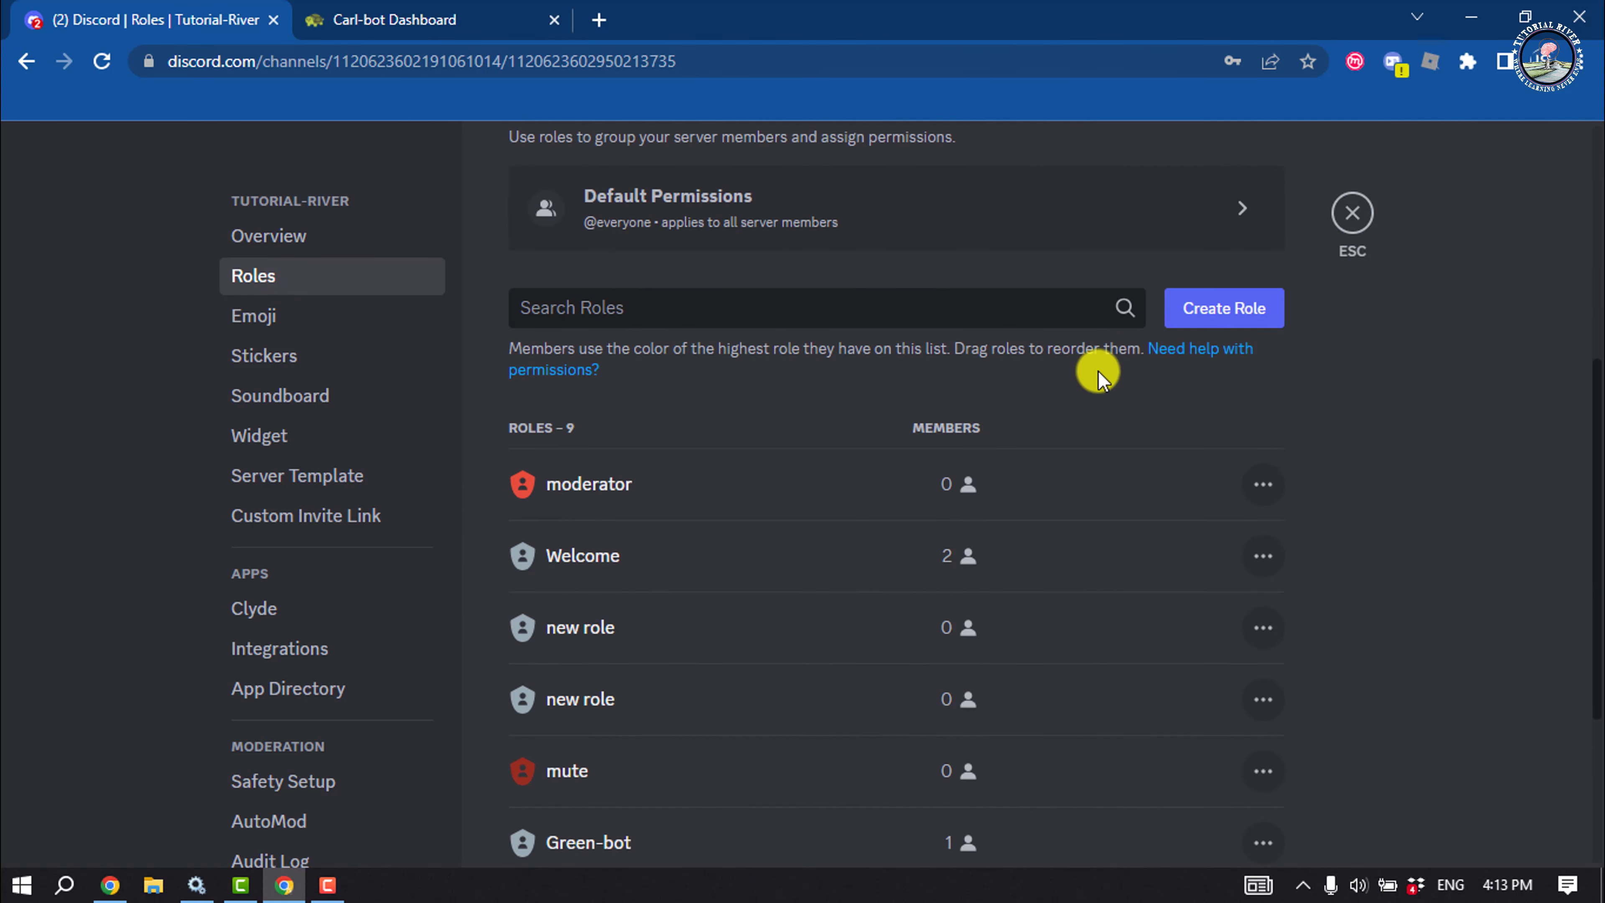
Create a new role named "red" and give it the bright red role color
{"action": "left_click", "coordinate": [1213, 310]}
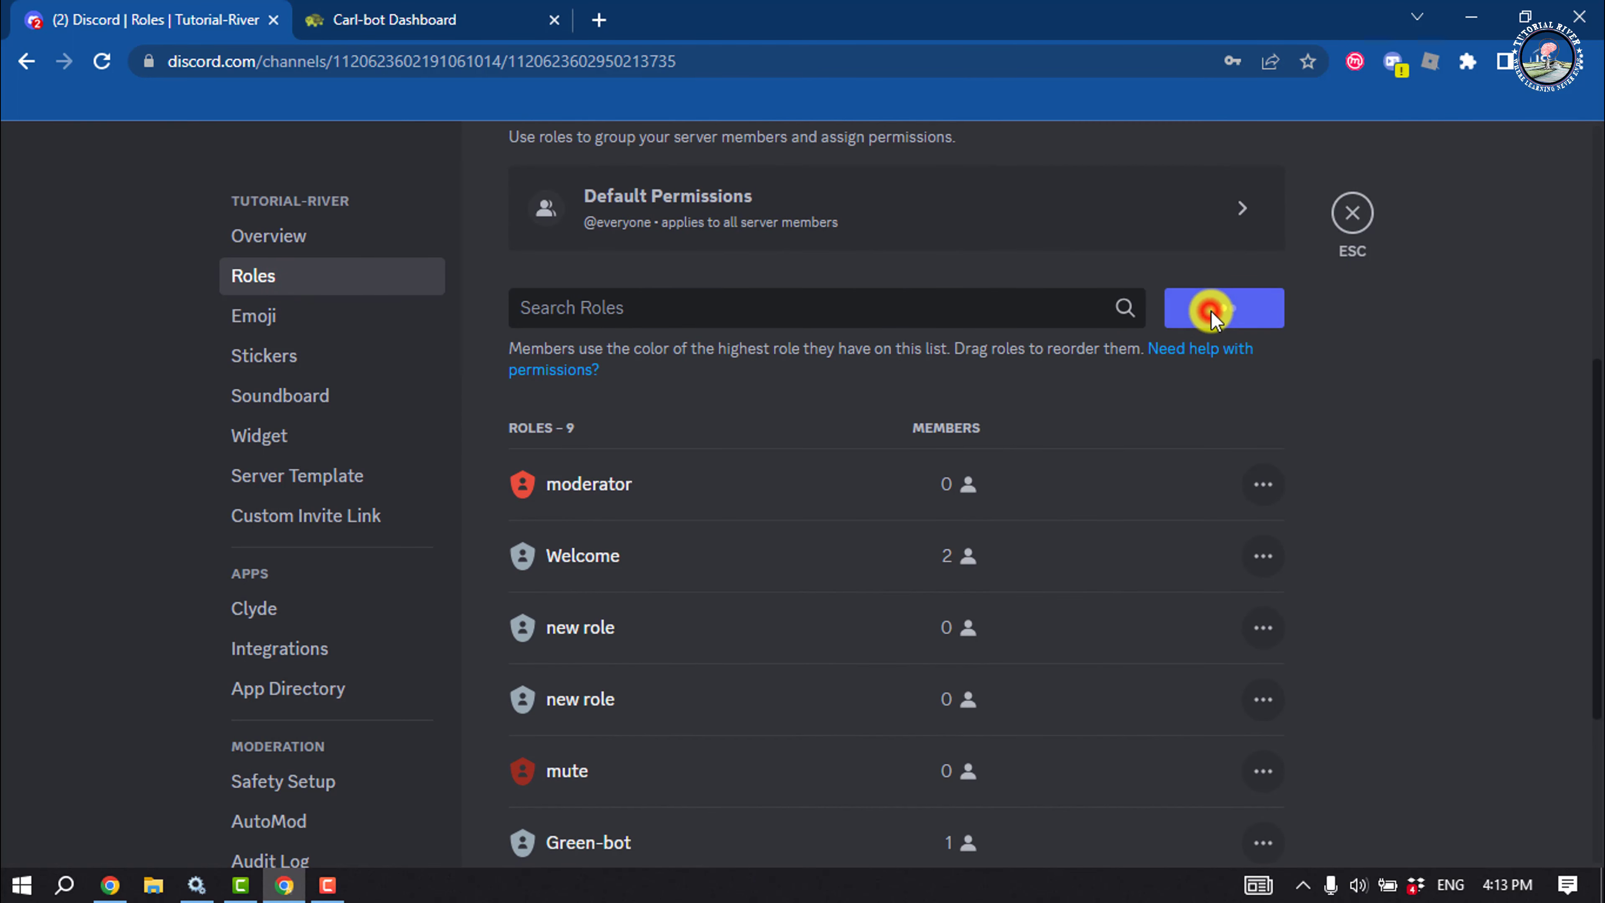
{"action": "left_click", "coordinate": [907, 388]}
{"action": "triple_click", "coordinate": [906, 388]}
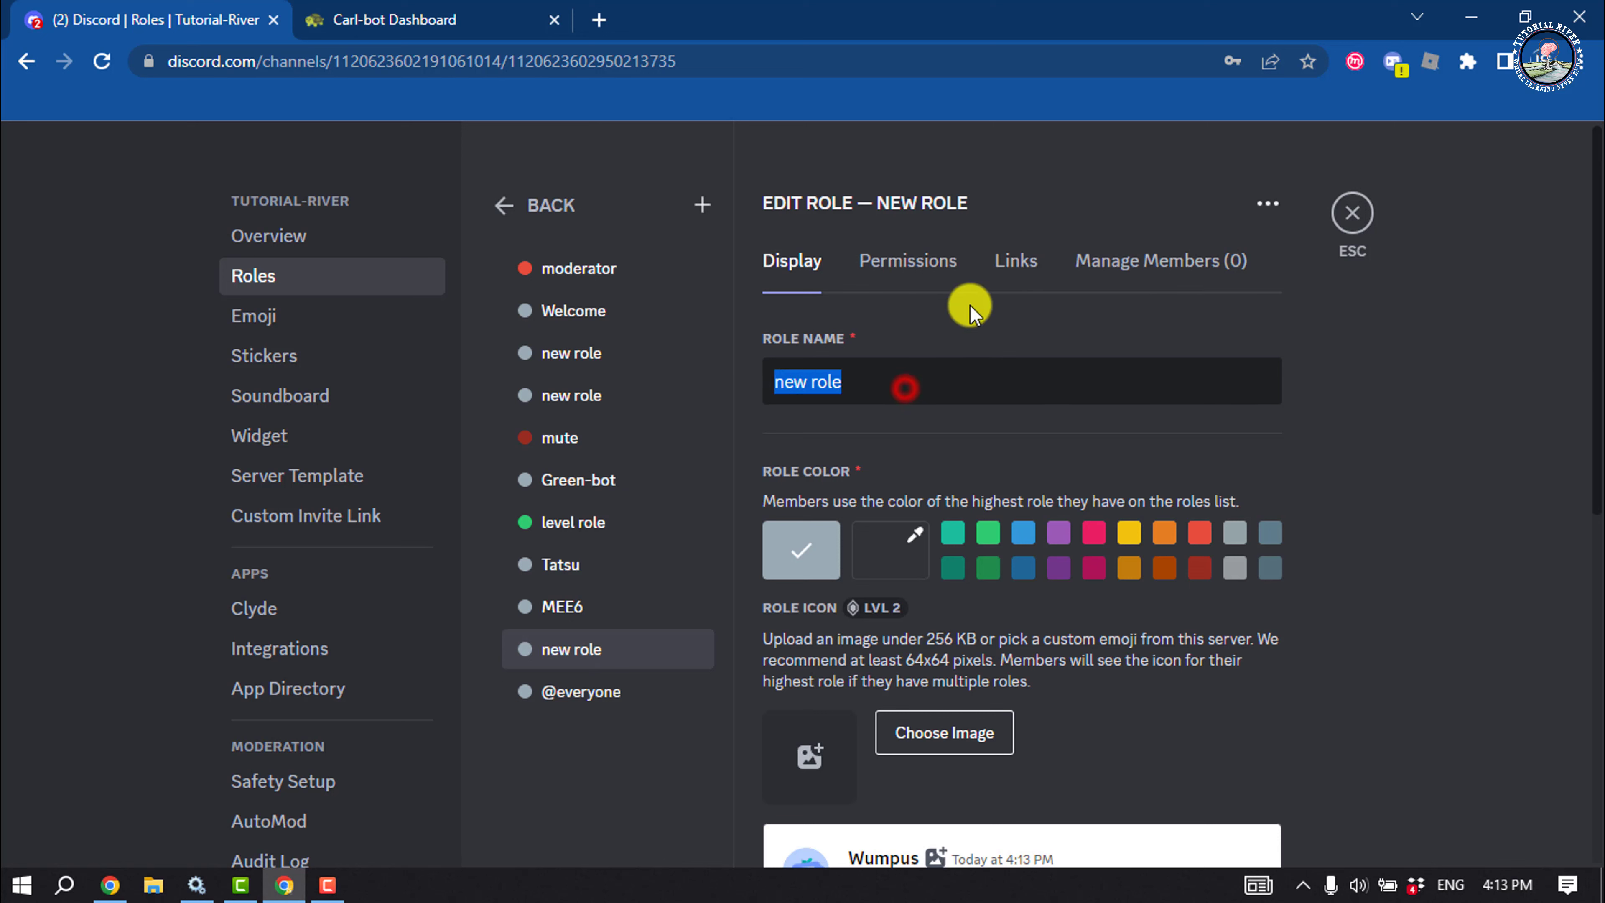
{"action": "type", "text": "red"}
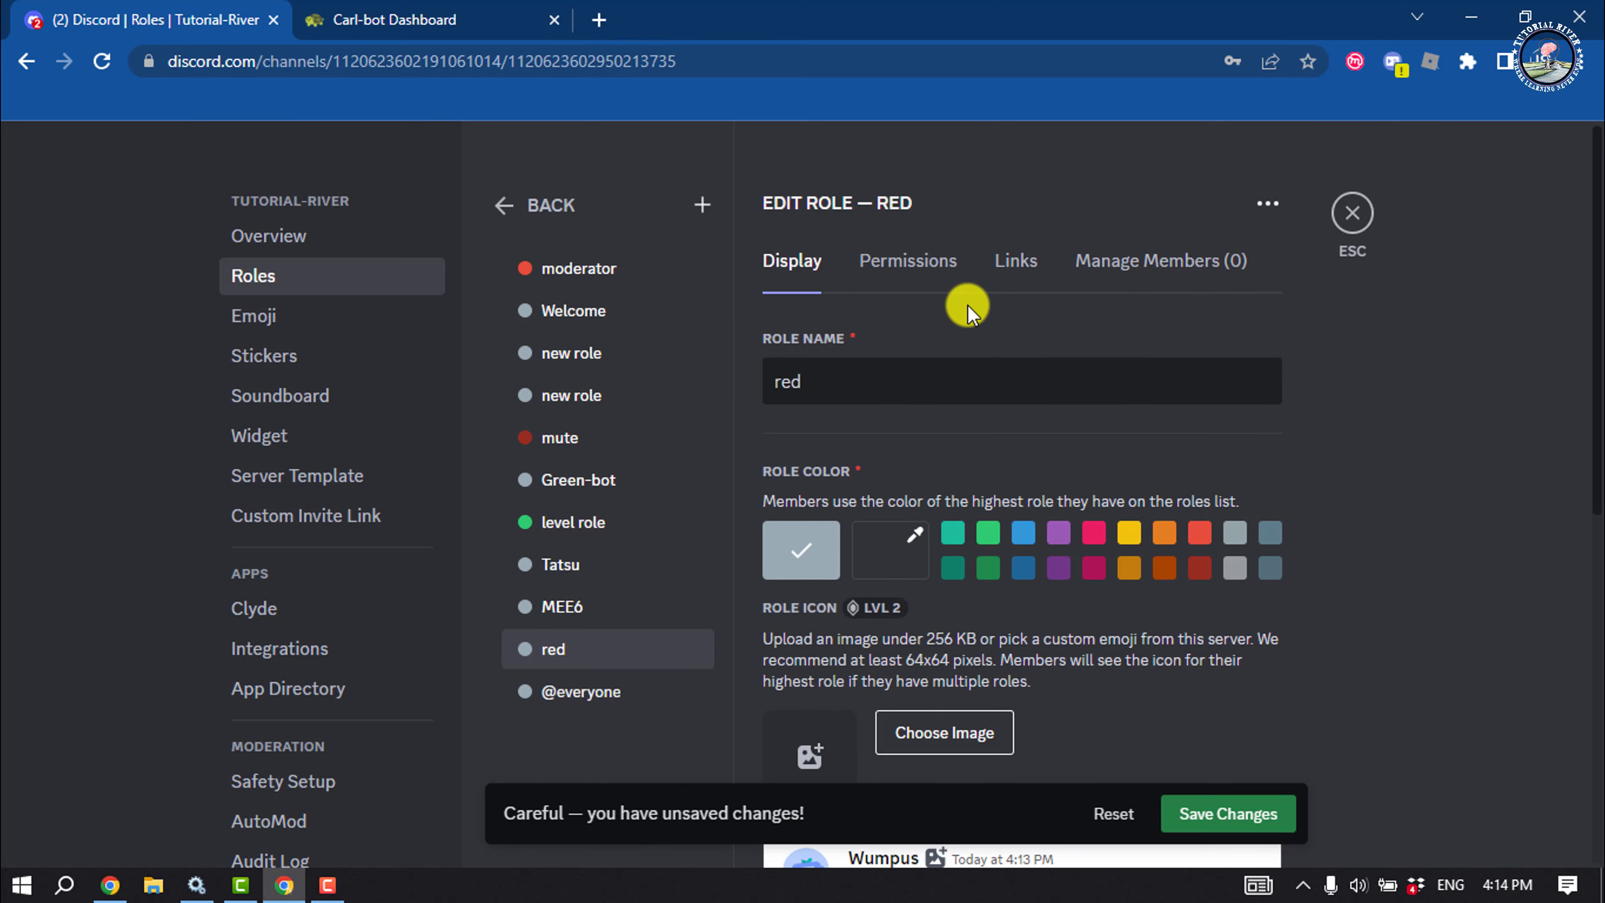
{"action": "left_click", "coordinate": [1199, 538]}
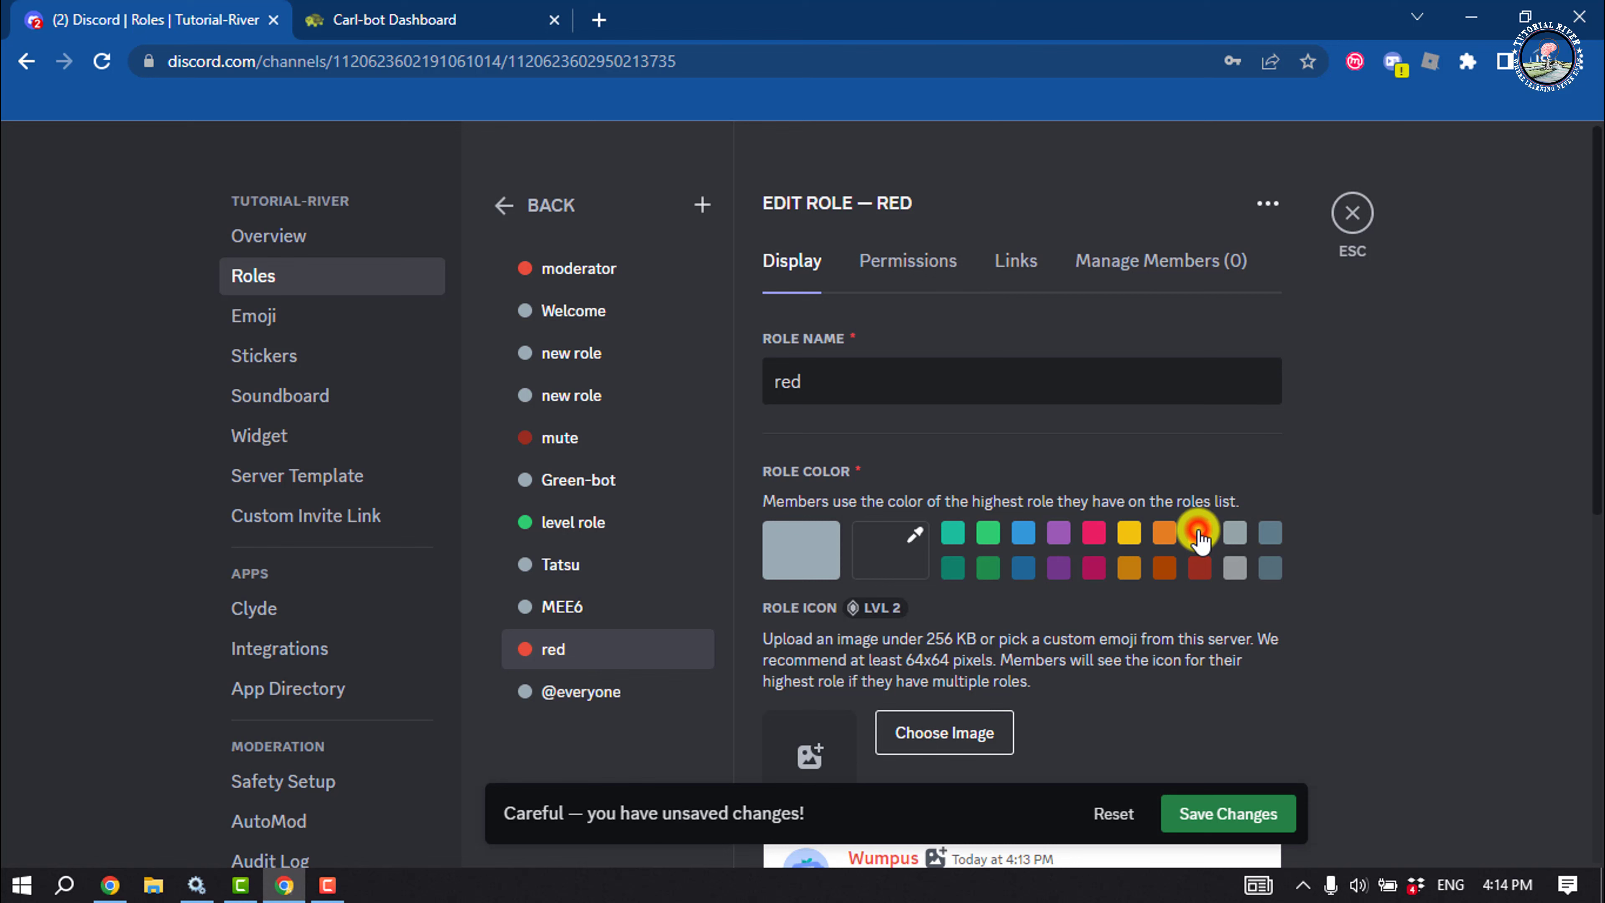
{"action": "scroll", "coordinate": [1199, 538], "scroll_direction": "down", "scroll_amount": 5}
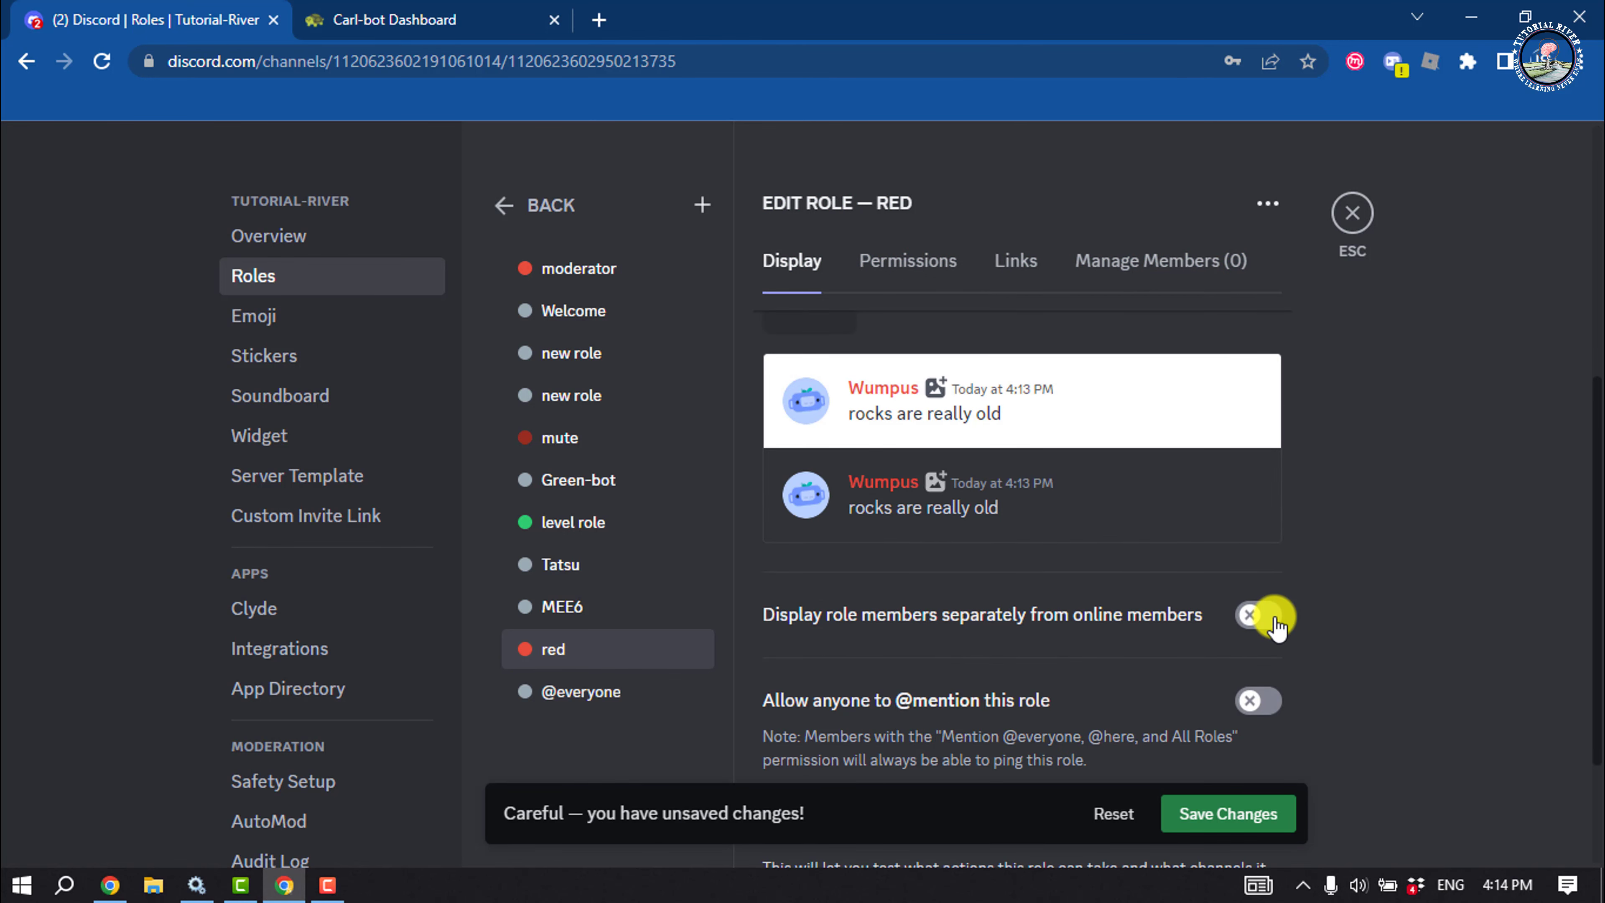
{"action": "scroll", "coordinate": [1275, 626], "scroll_direction": "up", "scroll_amount": 5}
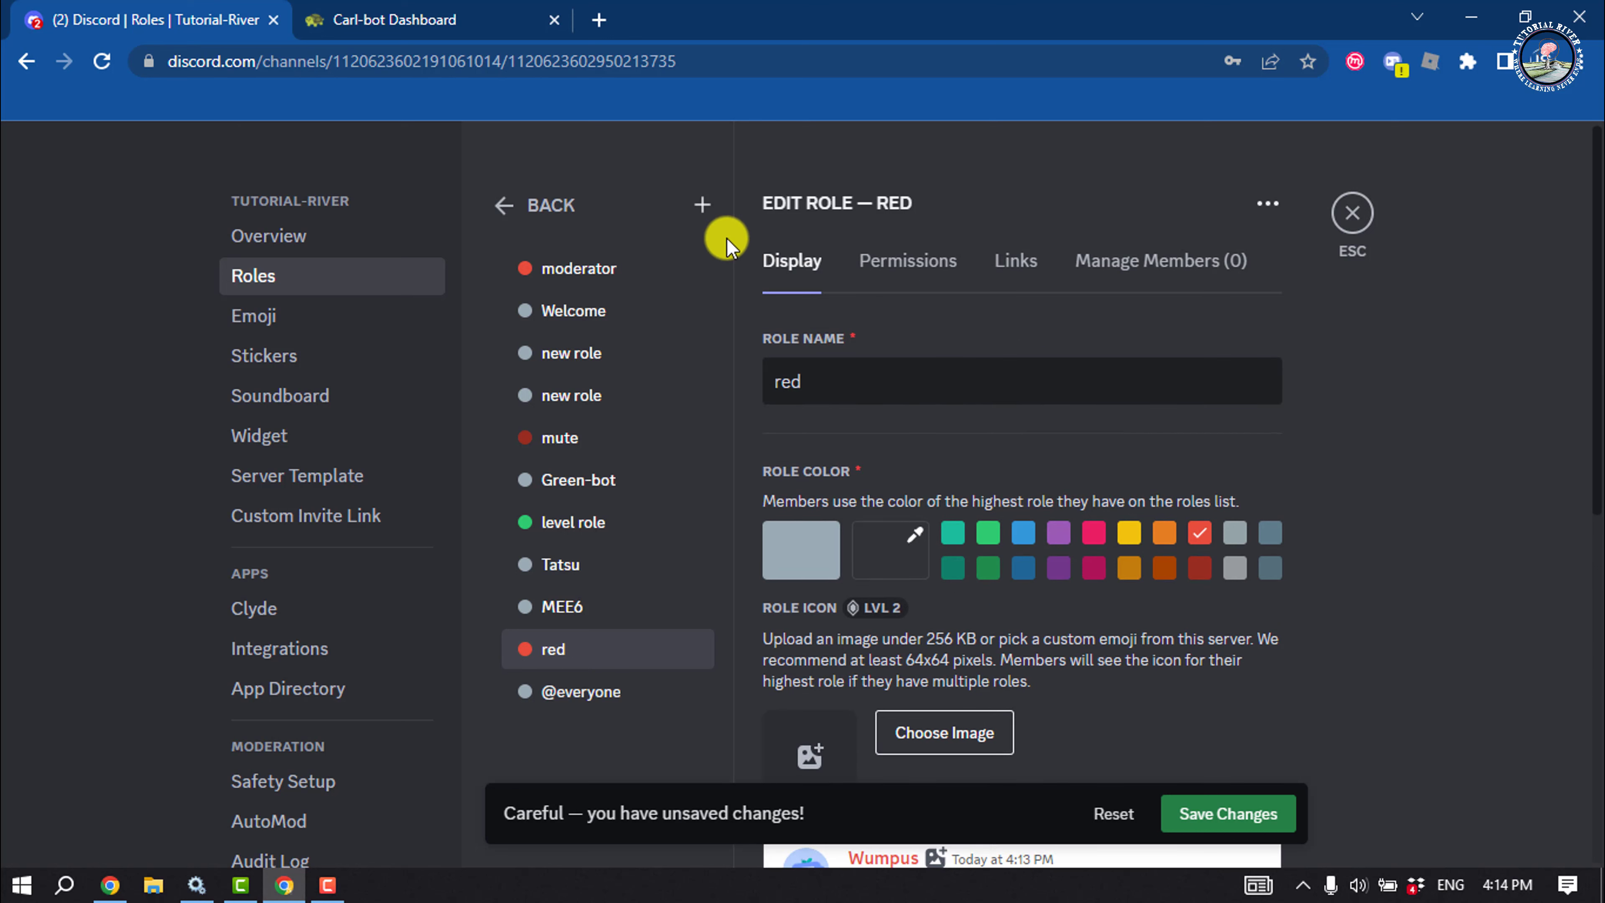
Add a role named "blue" with the dark blue color and display its members separately from online members
{"action": "left_click", "coordinate": [704, 211]}
{"action": "left_click_drag", "start_coordinate": [885, 379], "coordinate": [764, 380]}
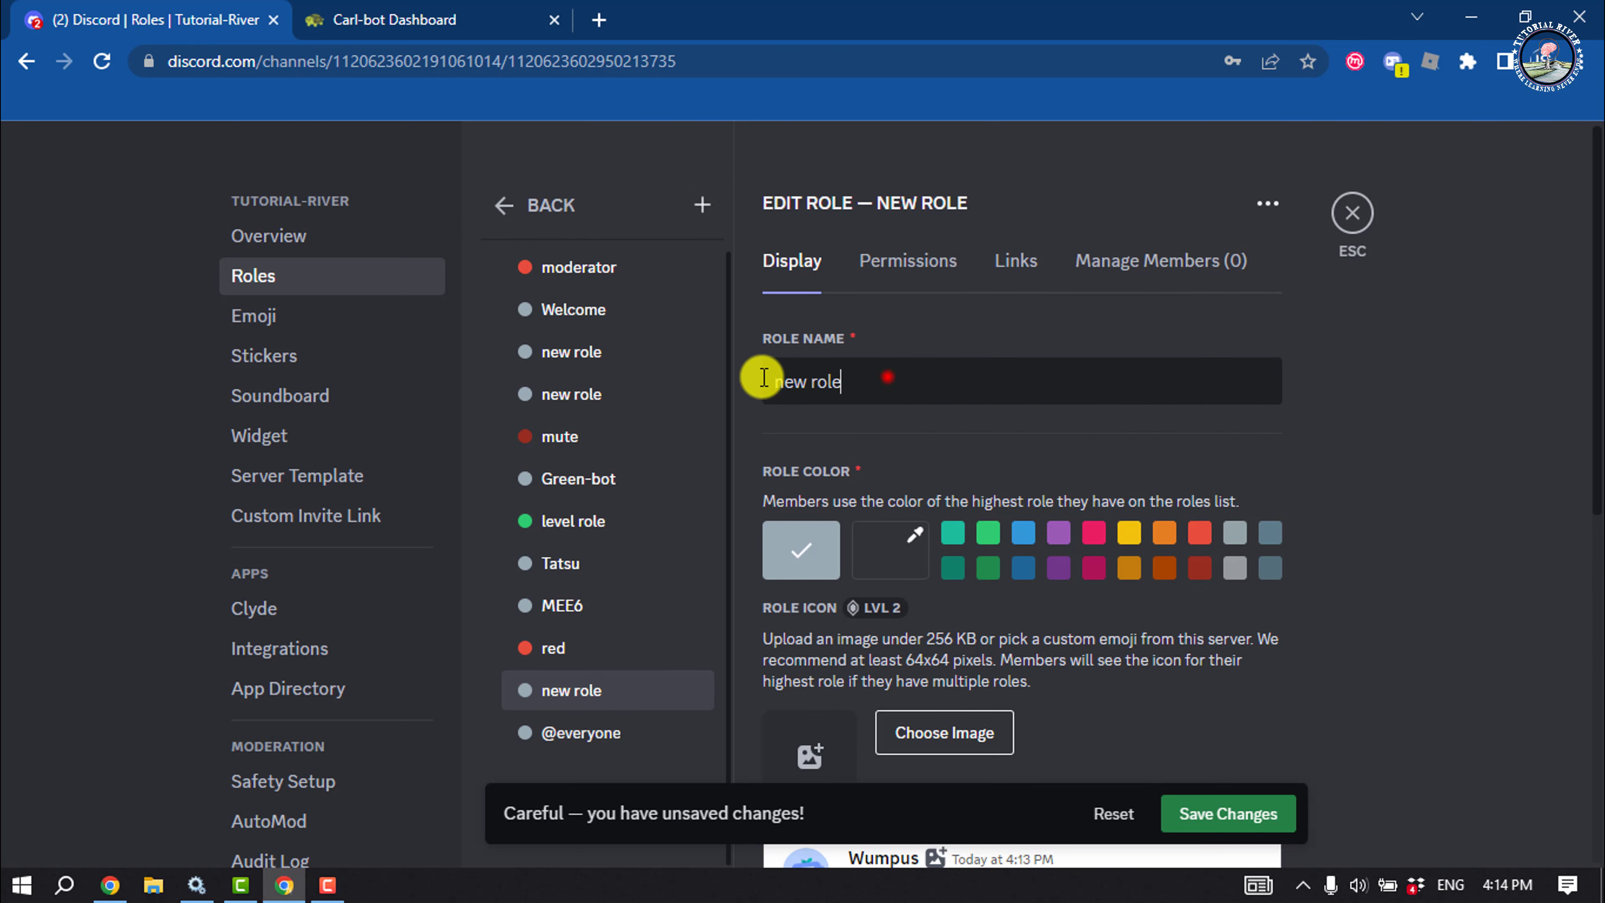
{"action": "type", "text": "blue"}
{"action": "left_click", "coordinate": [1023, 567]}
{"action": "scroll", "coordinate": [1176, 681], "scroll_direction": "down", "scroll_amount": 5}
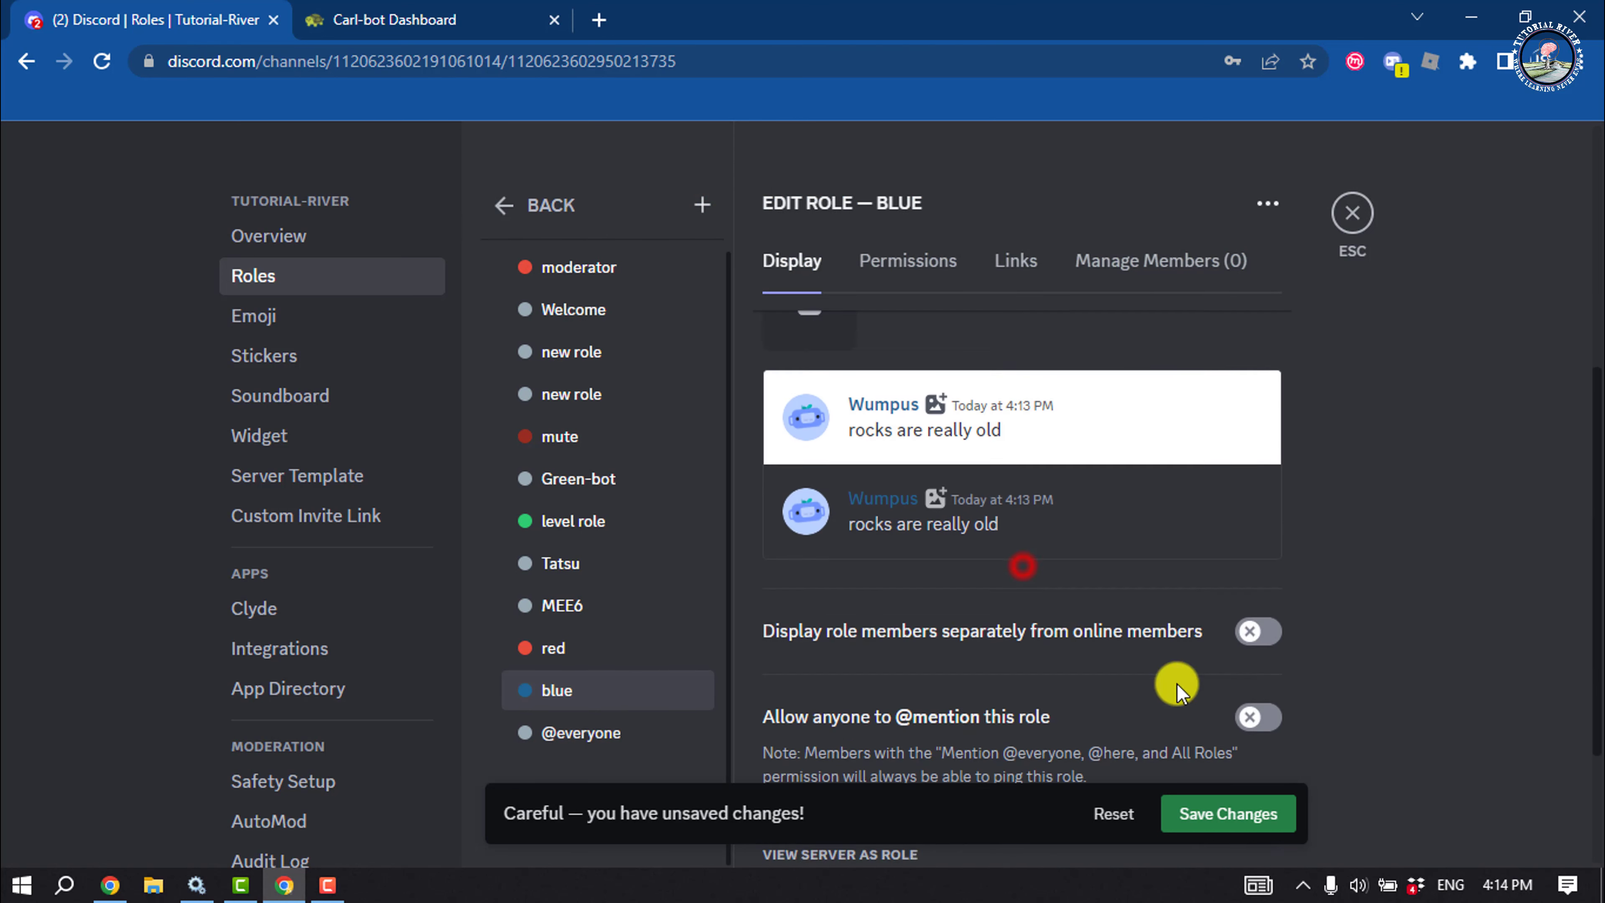
{"action": "left_click", "coordinate": [1270, 614]}
{"action": "scroll", "coordinate": [1233, 727], "scroll_direction": "up", "scroll_amount": 5}
Add a role named "green" with the bright green color, display its members separately from online members, and save the changes
{"action": "left_click", "coordinate": [704, 211]}
{"action": "left_click_drag", "start_coordinate": [874, 387], "coordinate": [545, 373]}
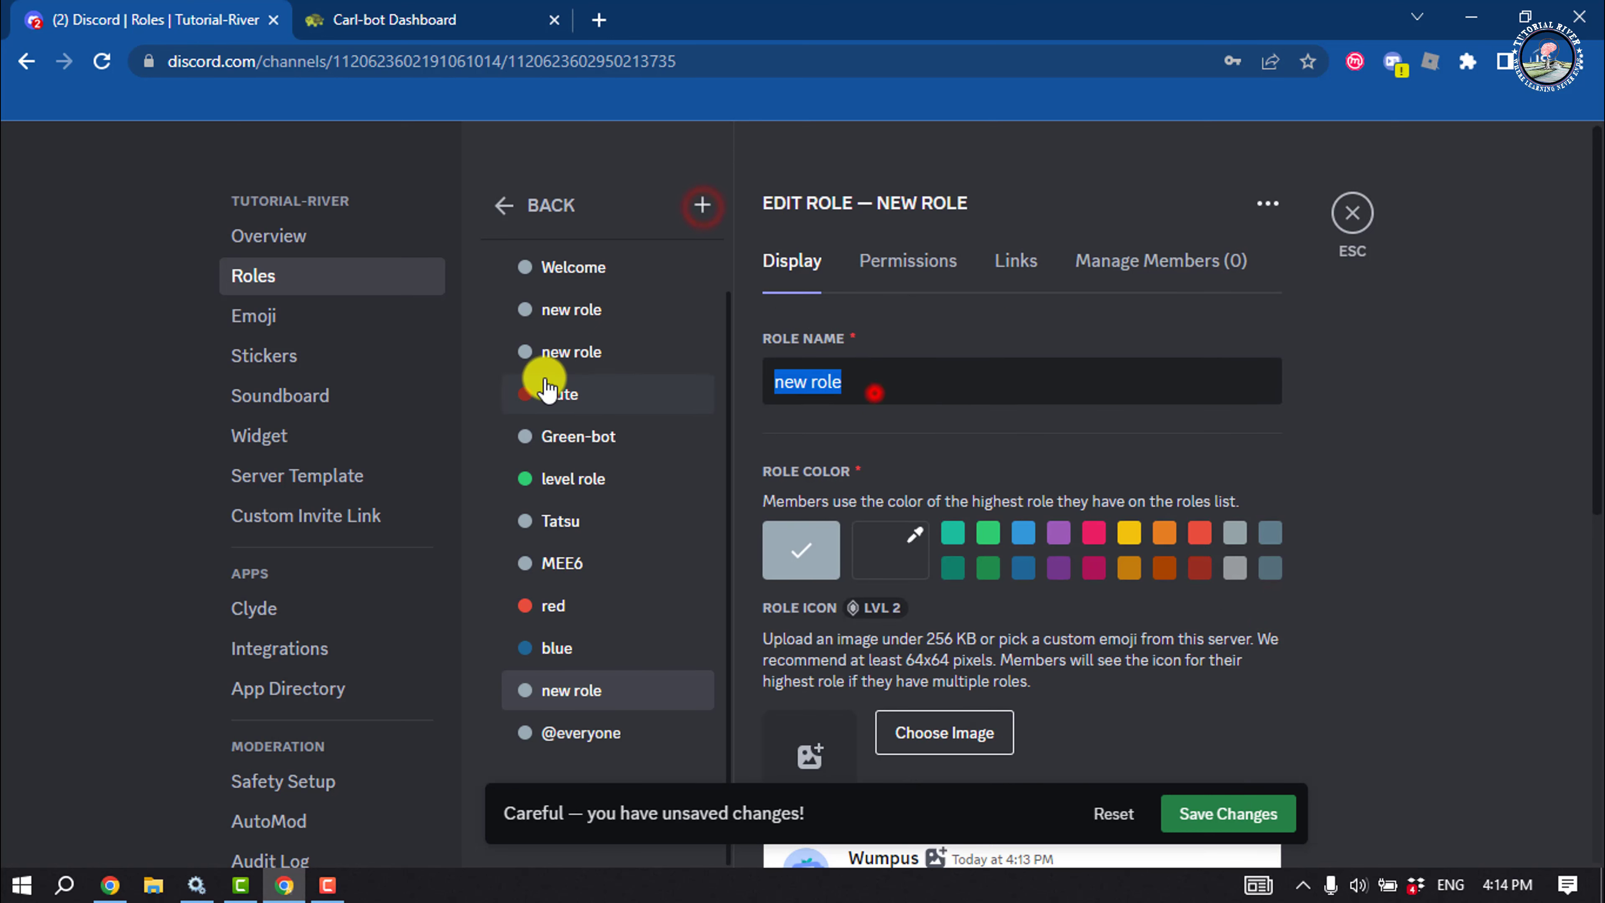
{"action": "type", "text": "green"}
{"action": "left_click", "coordinate": [988, 534]}
{"action": "scroll", "coordinate": [1175, 632], "scroll_direction": "down", "scroll_amount": 5}
{"action": "left_click", "coordinate": [1257, 732]}
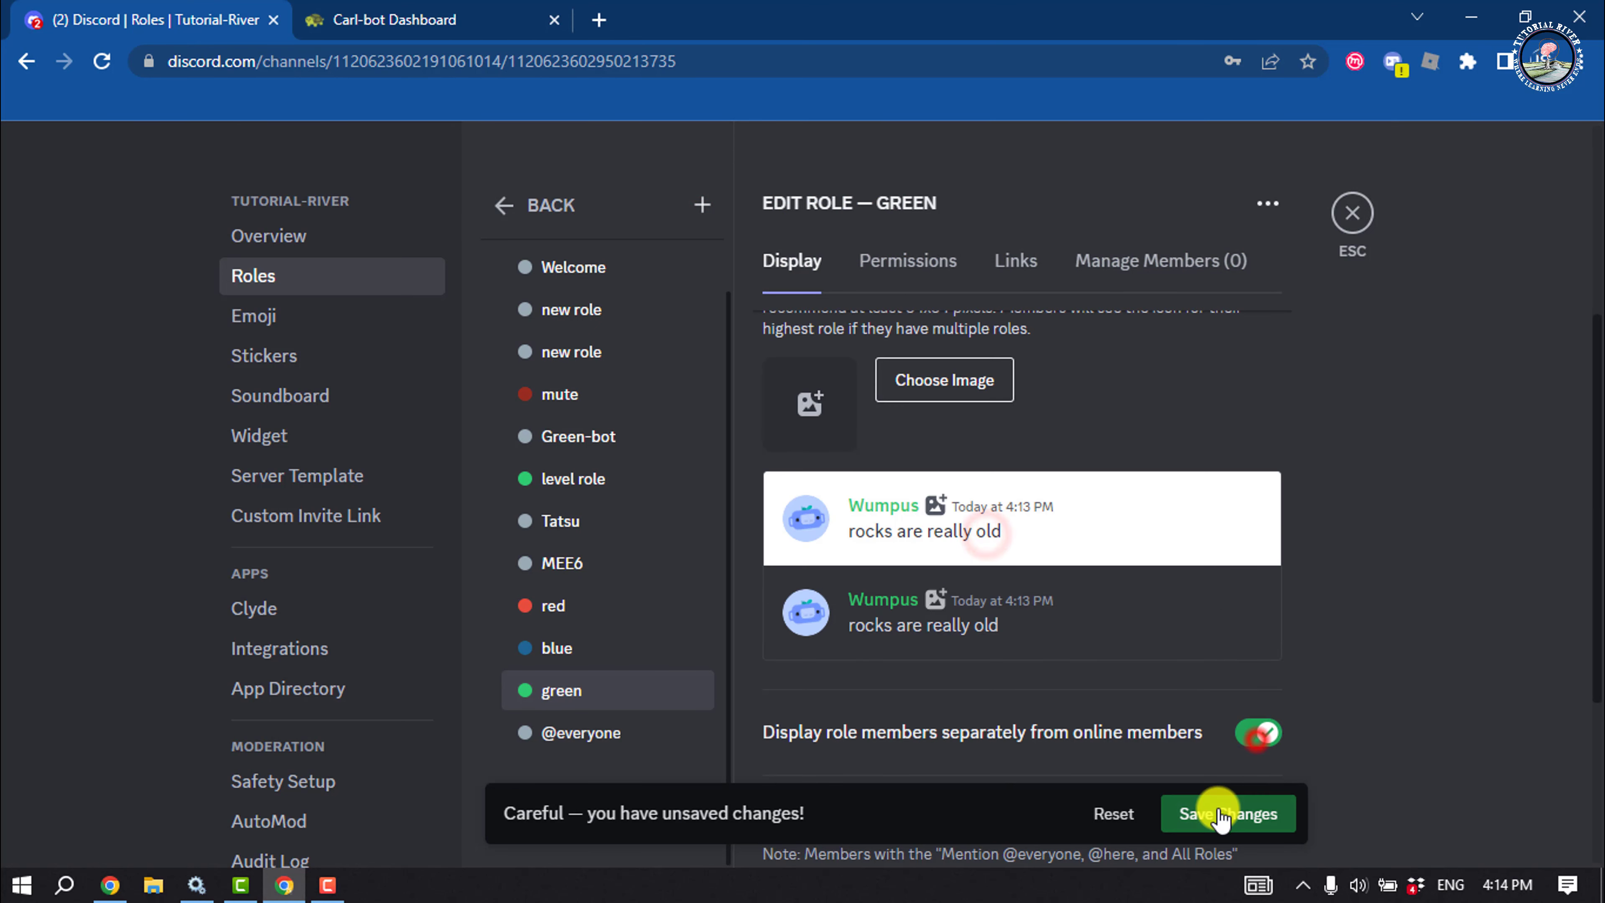
{"action": "scroll", "coordinate": [1074, 727], "scroll_direction": "up", "scroll_amount": 2}
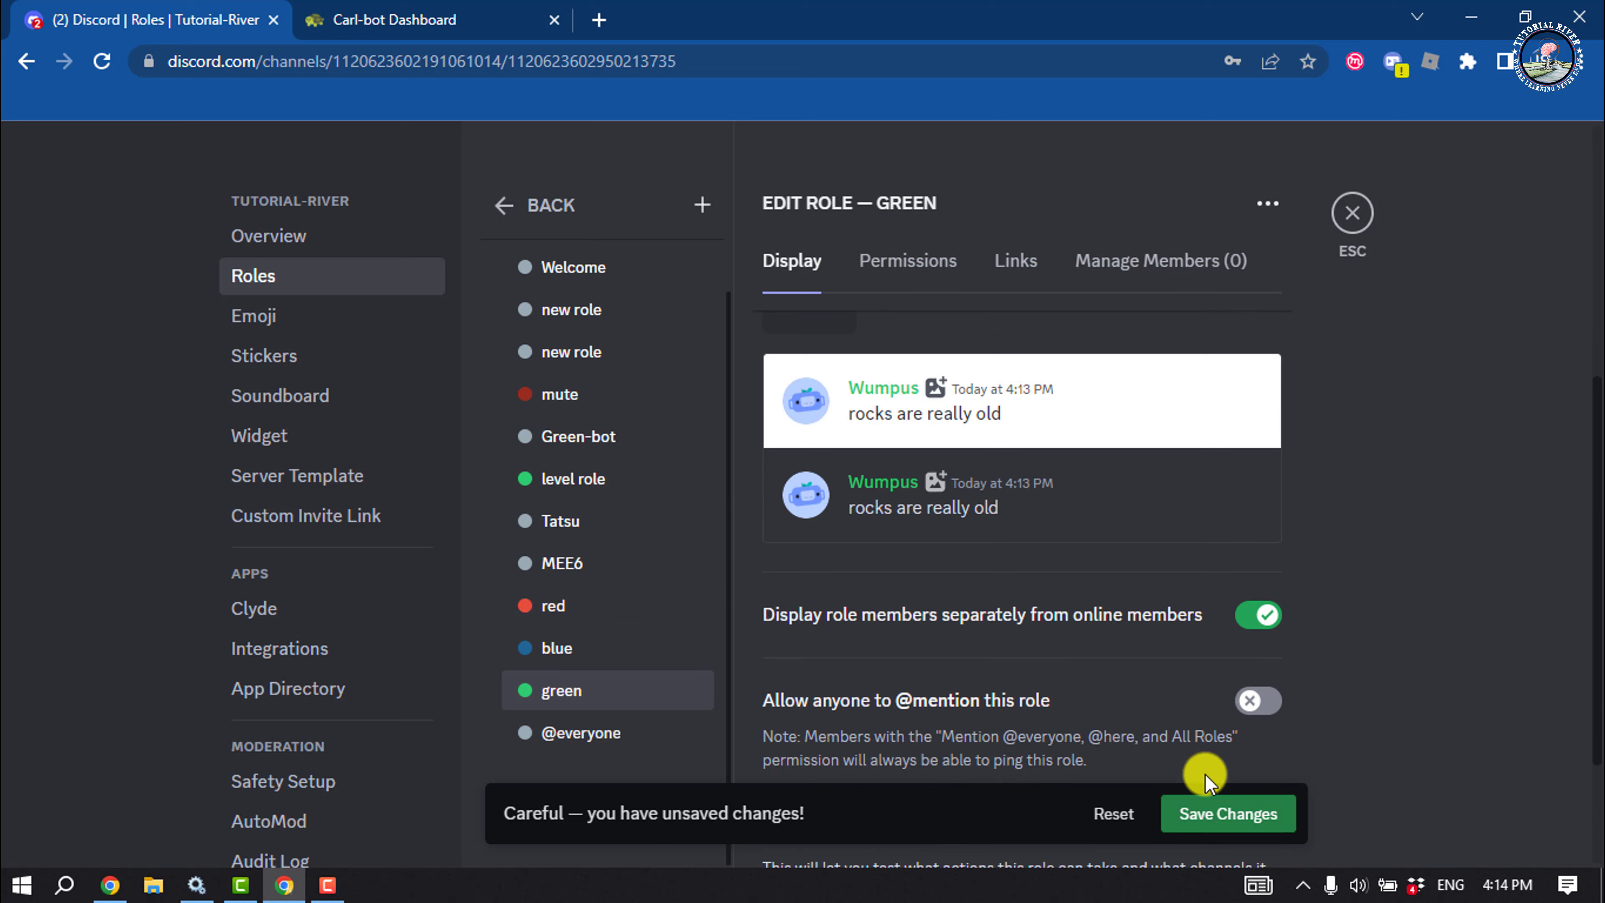
{"action": "left_click", "coordinate": [1225, 819]}
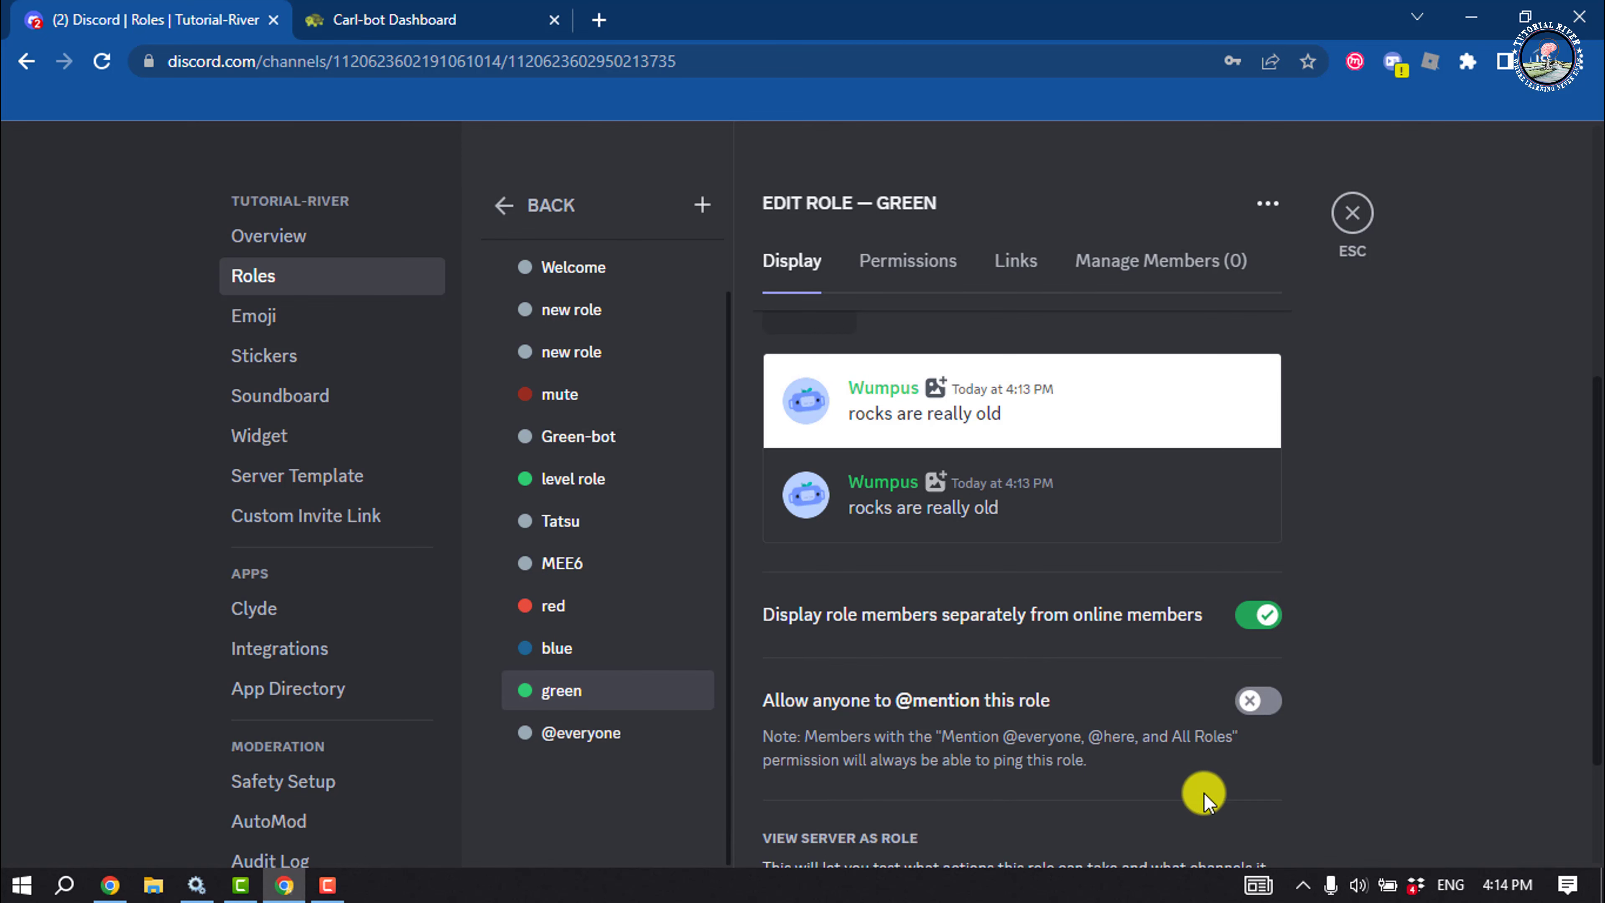
Switch to the Carl-bot site, log in with Discord and authorize the bot on the Tutorial-River server
{"action": "left_click", "coordinate": [443, 12]}
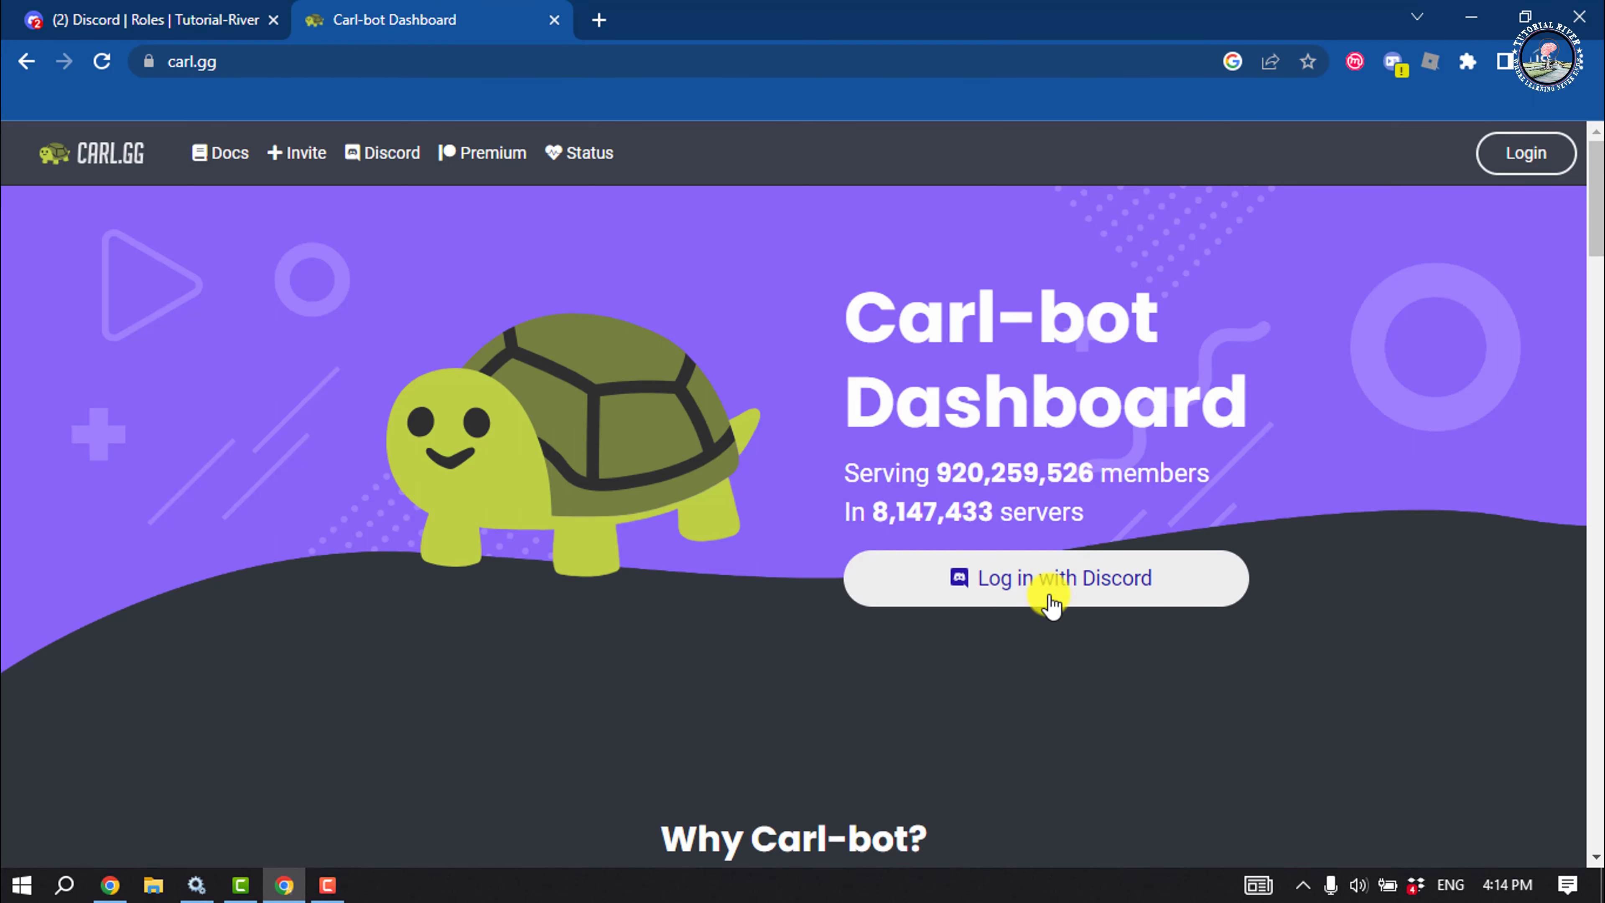
{"action": "left_click", "coordinate": [1045, 583]}
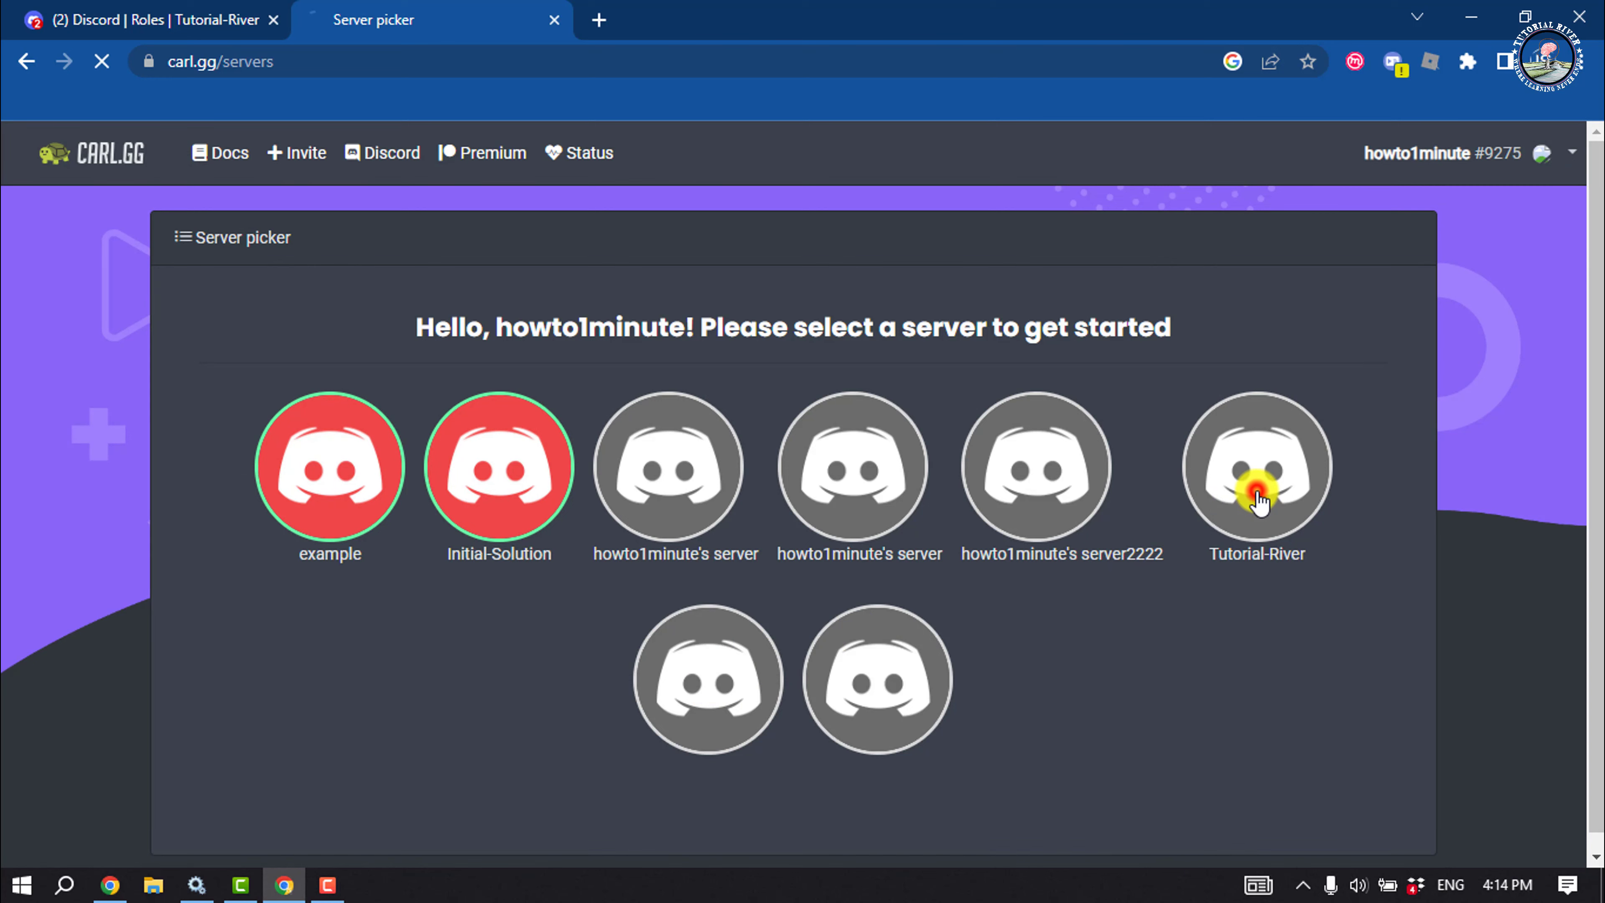
{"action": "scroll", "coordinate": [946, 771], "scroll_direction": "down", "scroll_amount": 10}
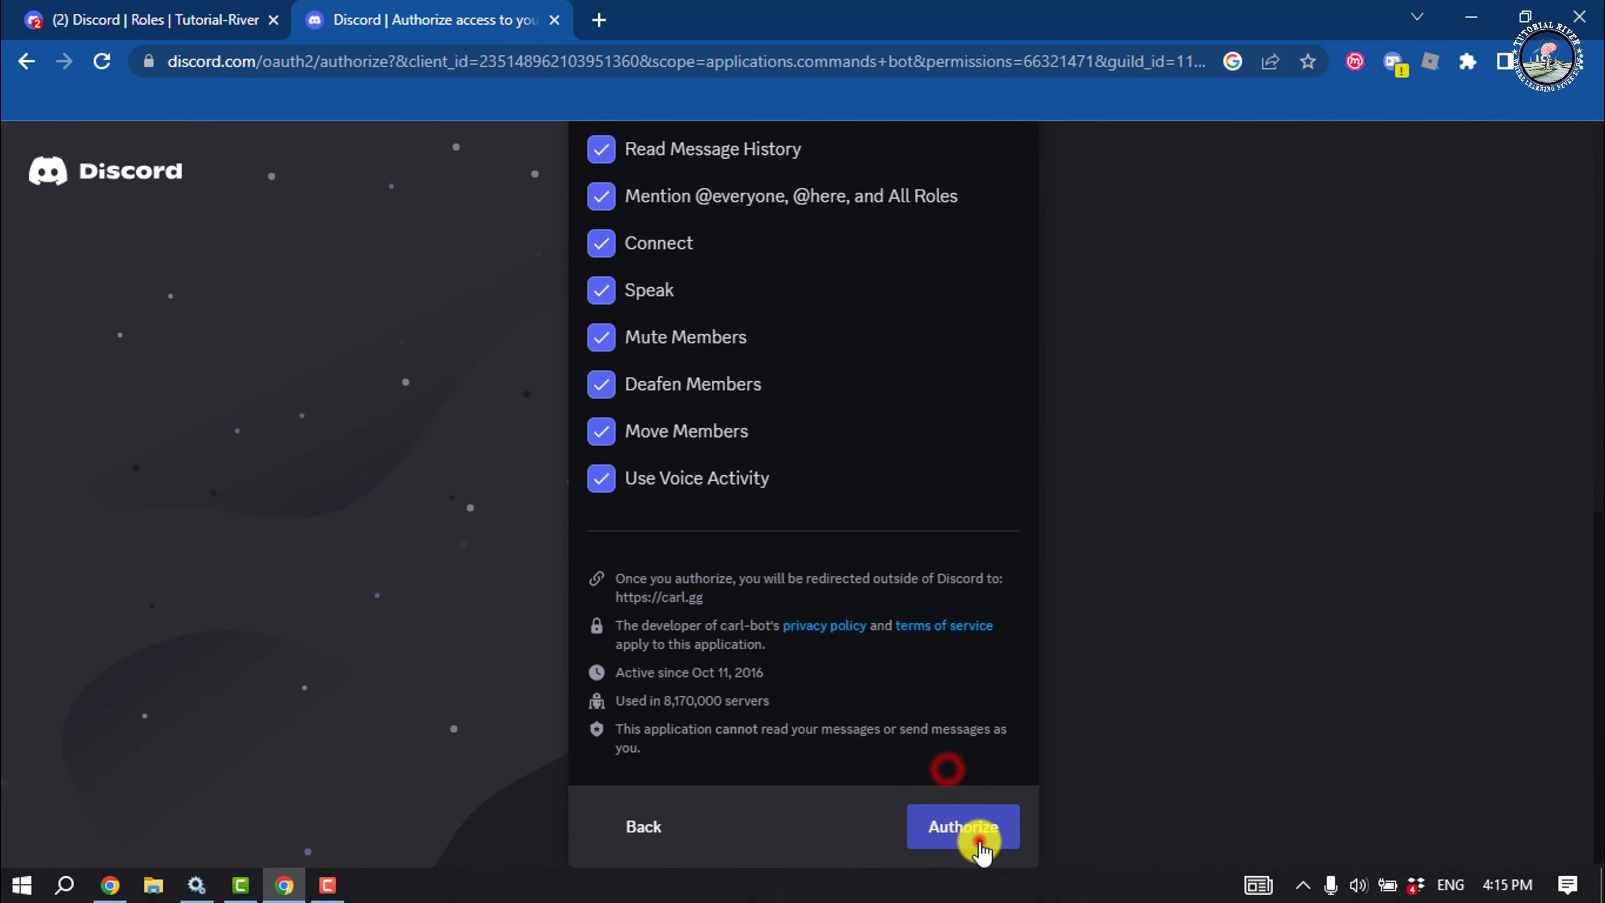
{"action": "left_click", "coordinate": [964, 828]}
{"action": "left_click", "coordinate": [683, 608]}
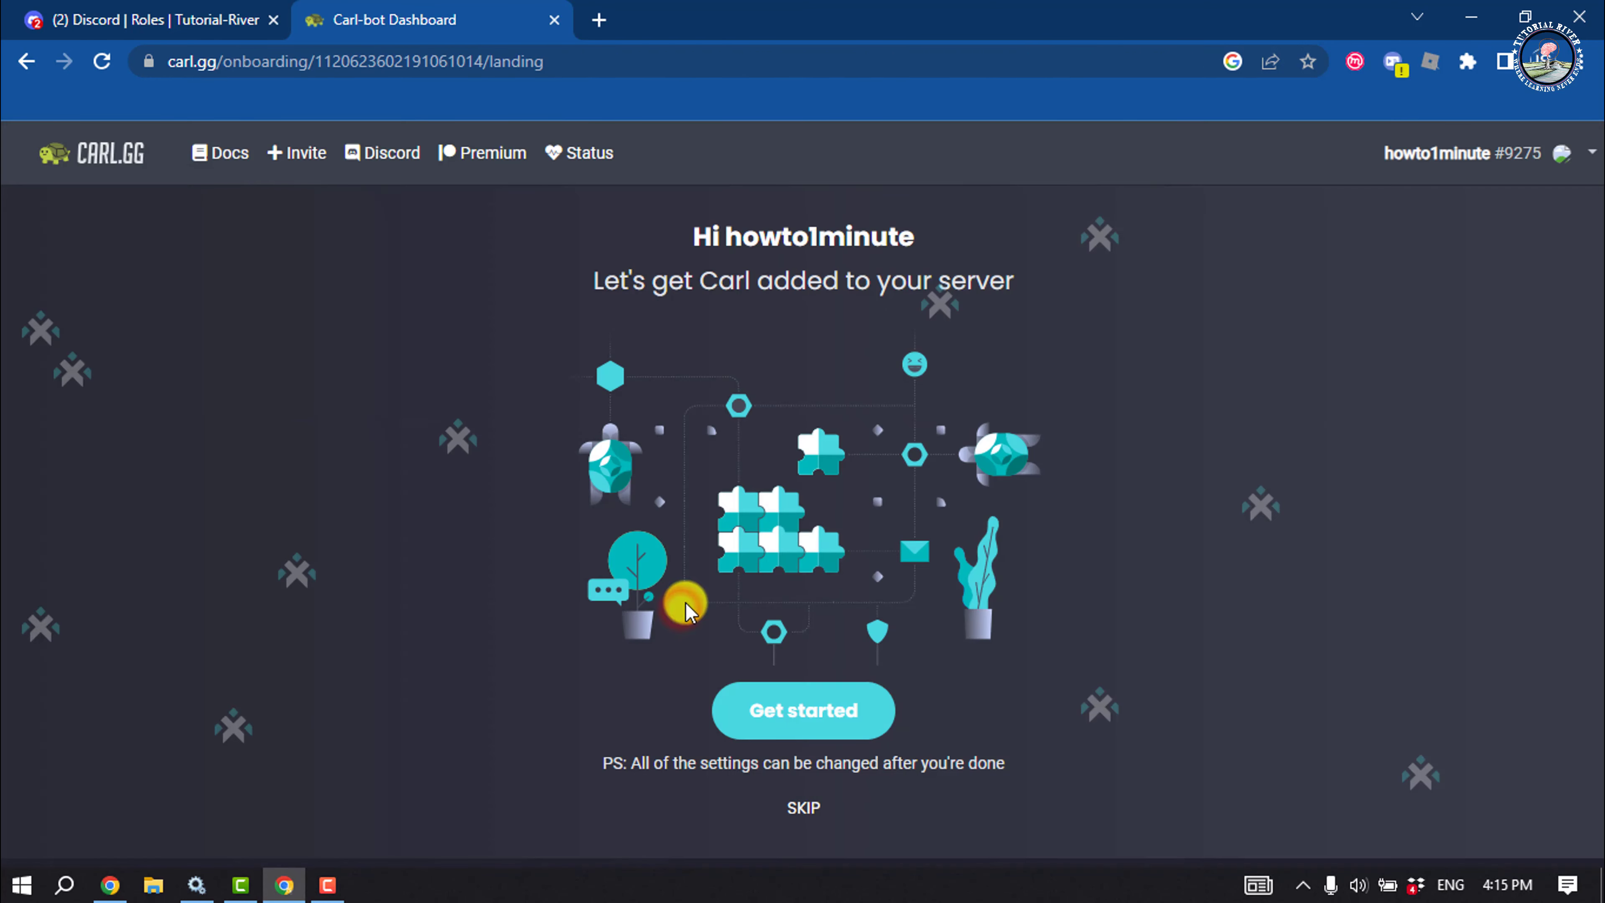
Back in Discord, move the carl-bot role above all other roles, save the order and leave the server settings
{"action": "left_click", "coordinate": [5, 9]}
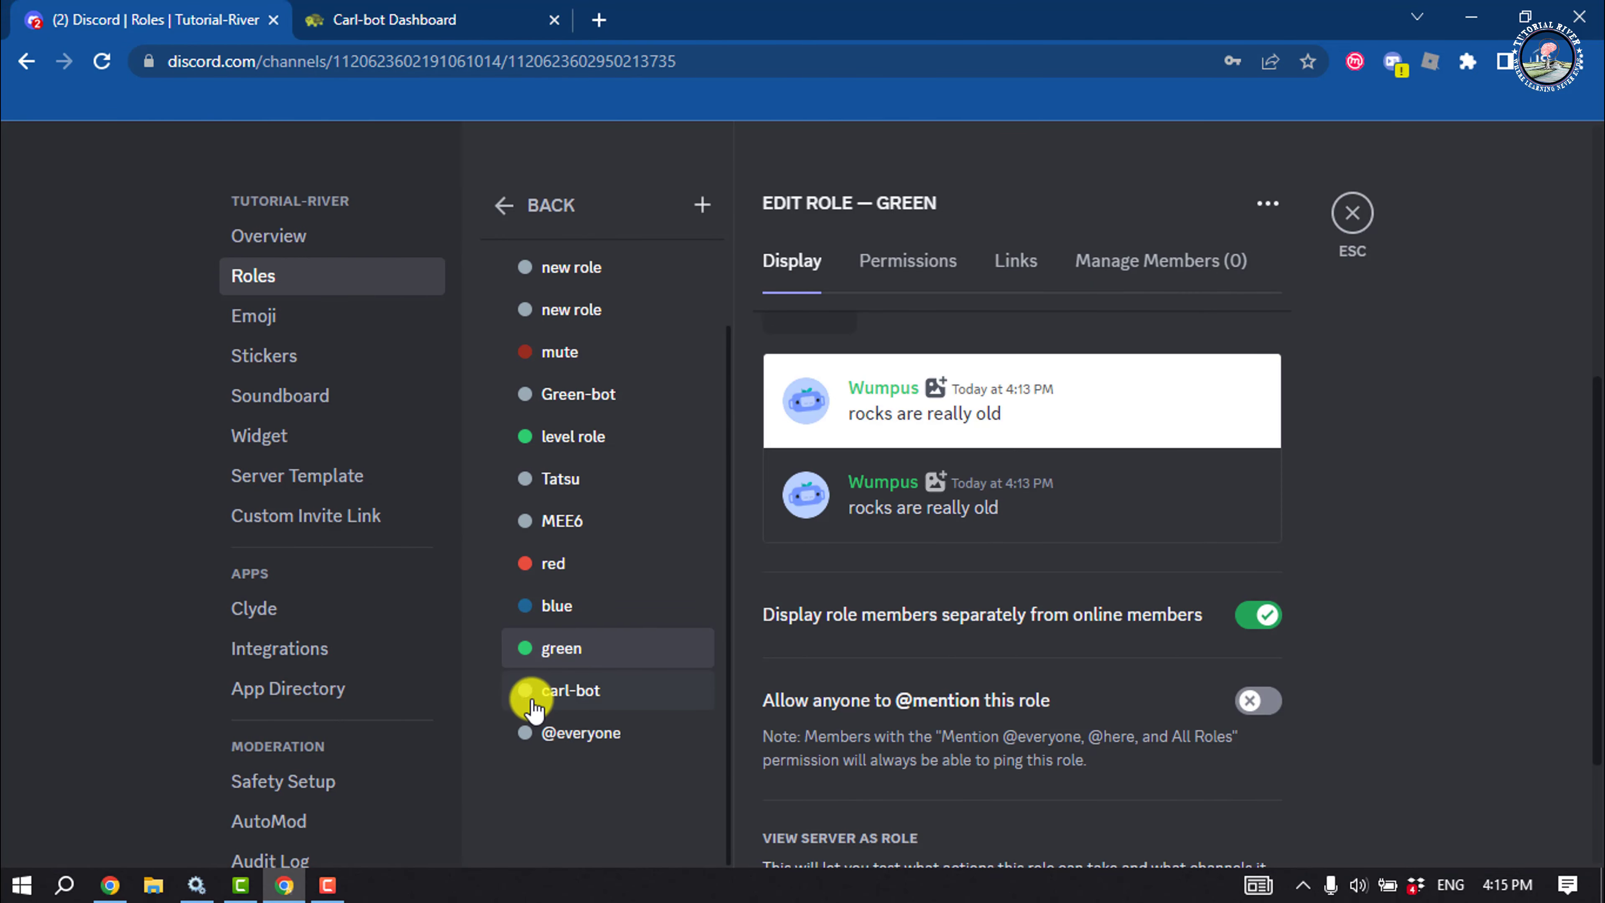
{"action": "left_click_drag", "start_coordinate": [556, 674], "coordinate": [542, 256]}
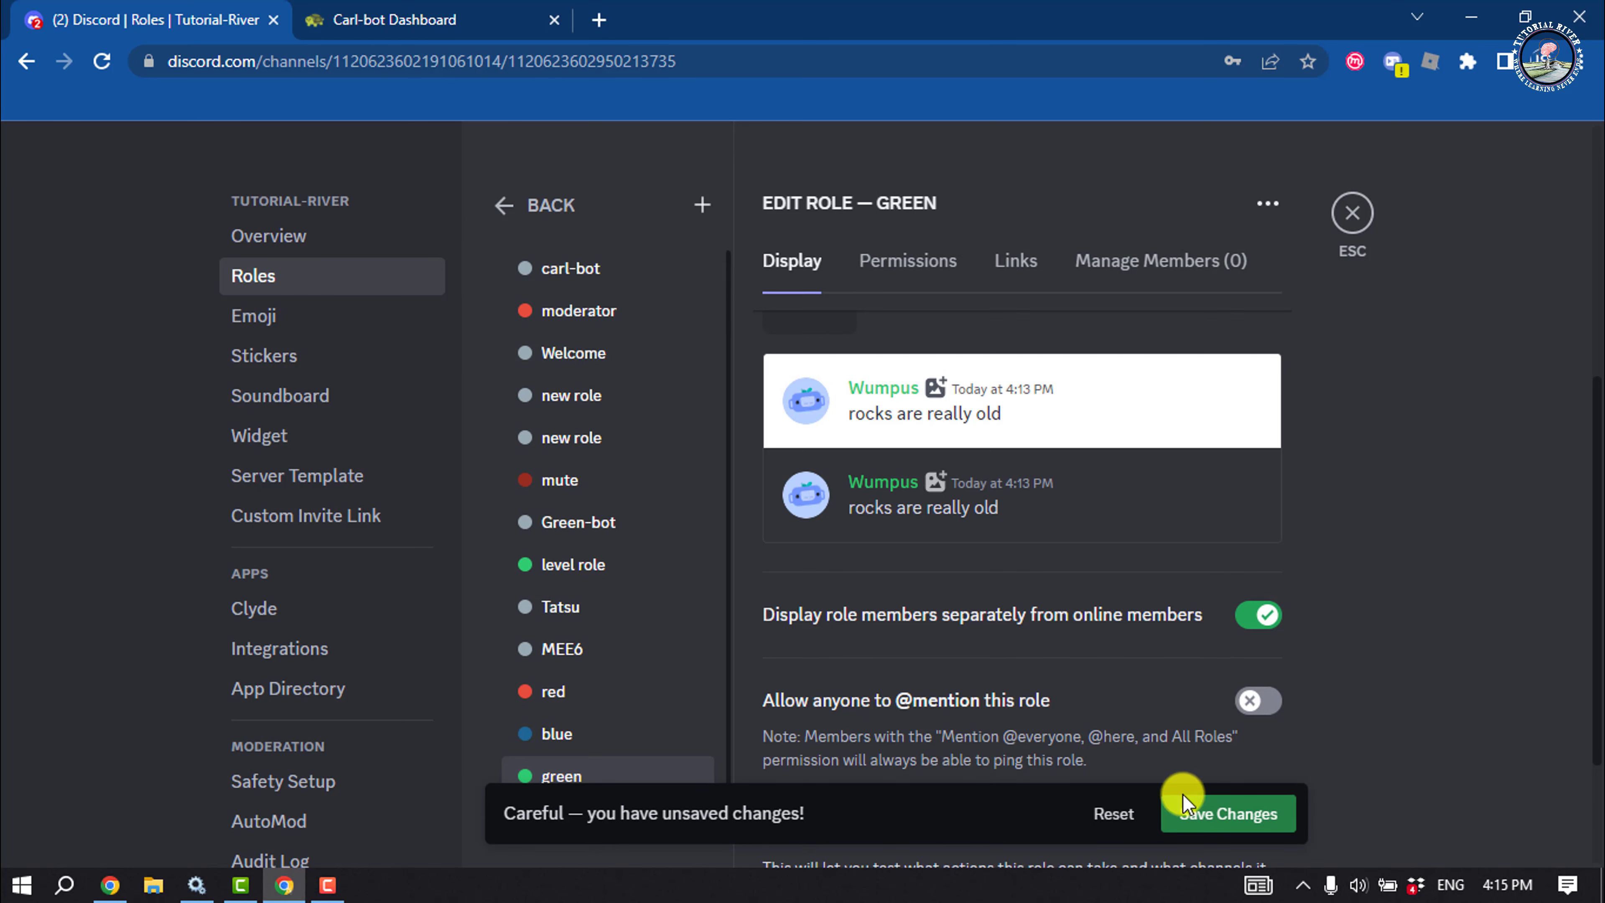
{"action": "left_click", "coordinate": [1204, 815]}
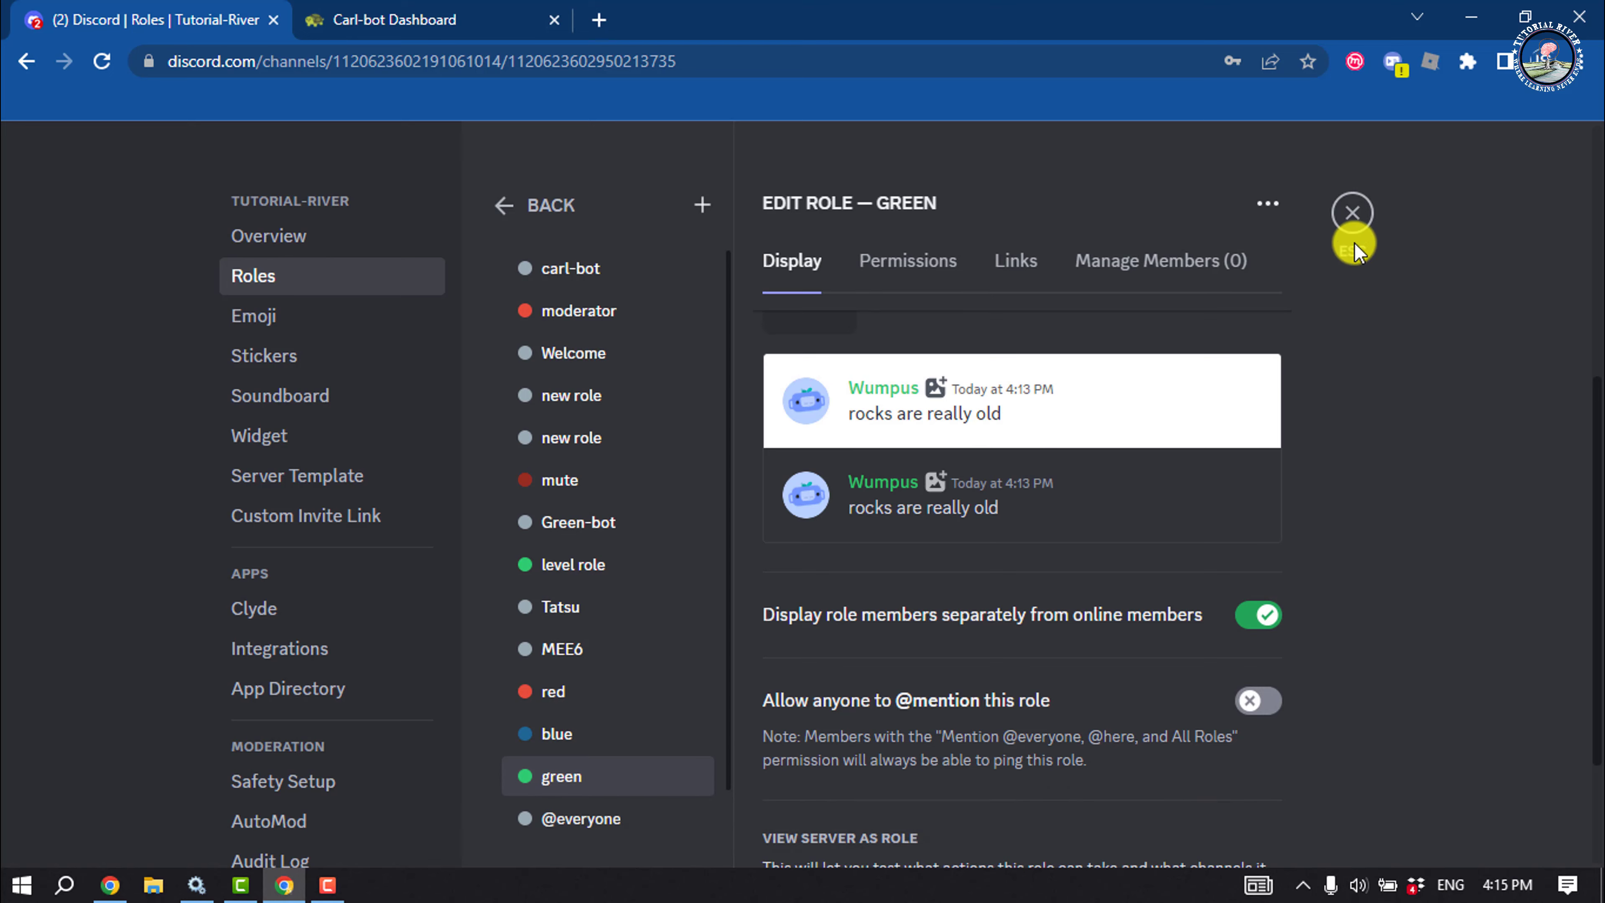
{"action": "left_click", "coordinate": [1352, 214]}
Return to the Carl-bot site and open the dashboard of the Tutorial-River server
{"action": "left_click", "coordinate": [314, 10]}
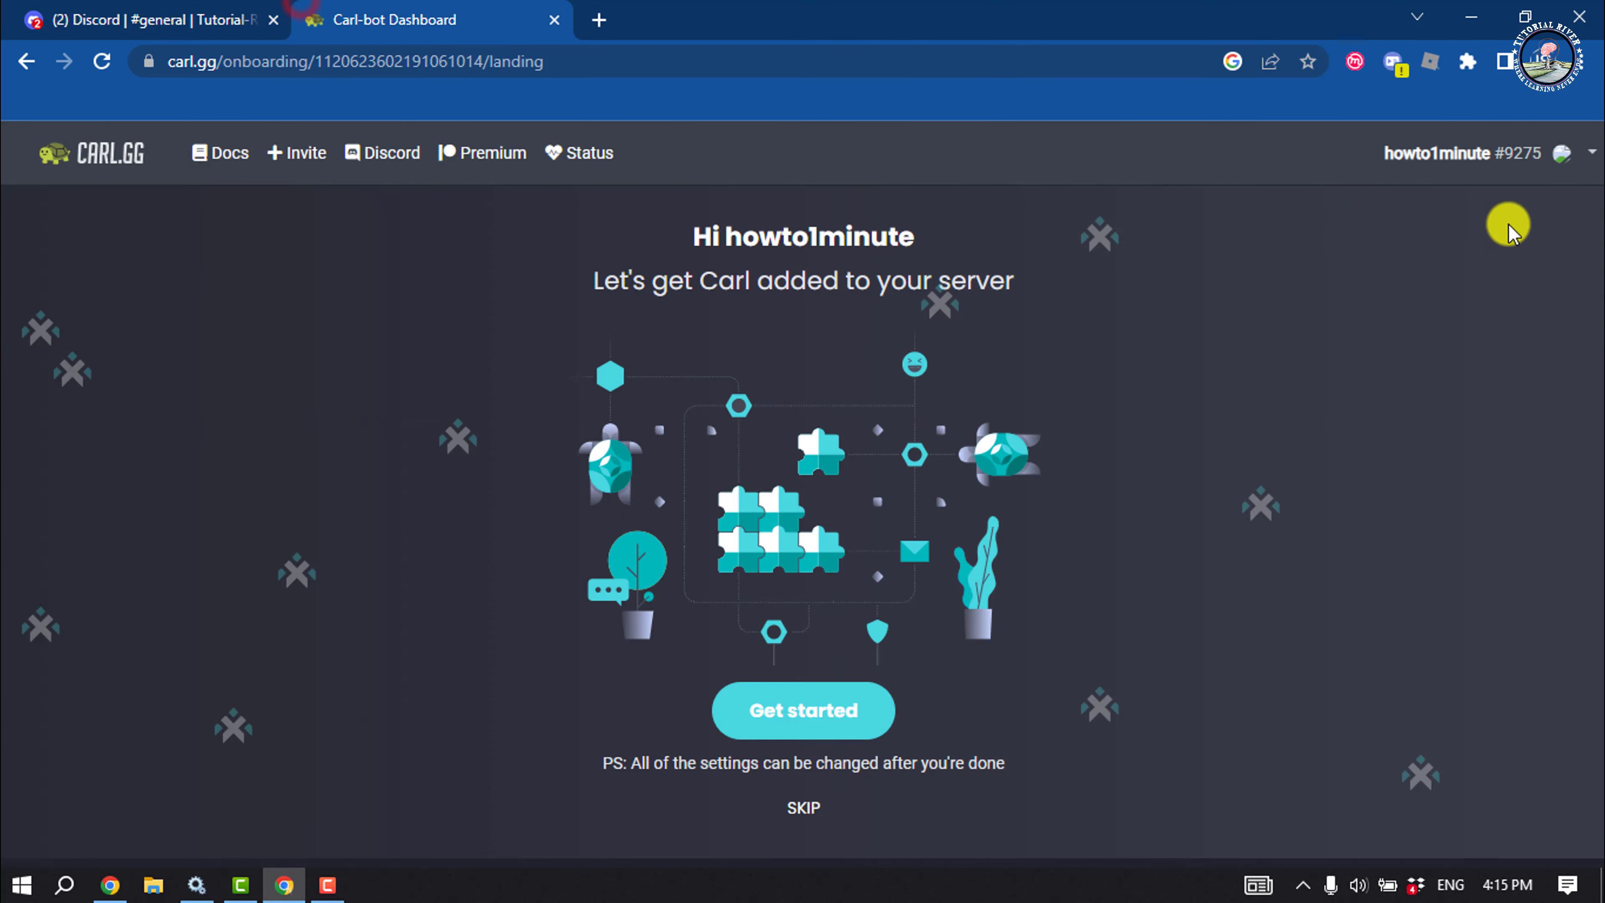
{"action": "left_click", "coordinate": [1579, 165]}
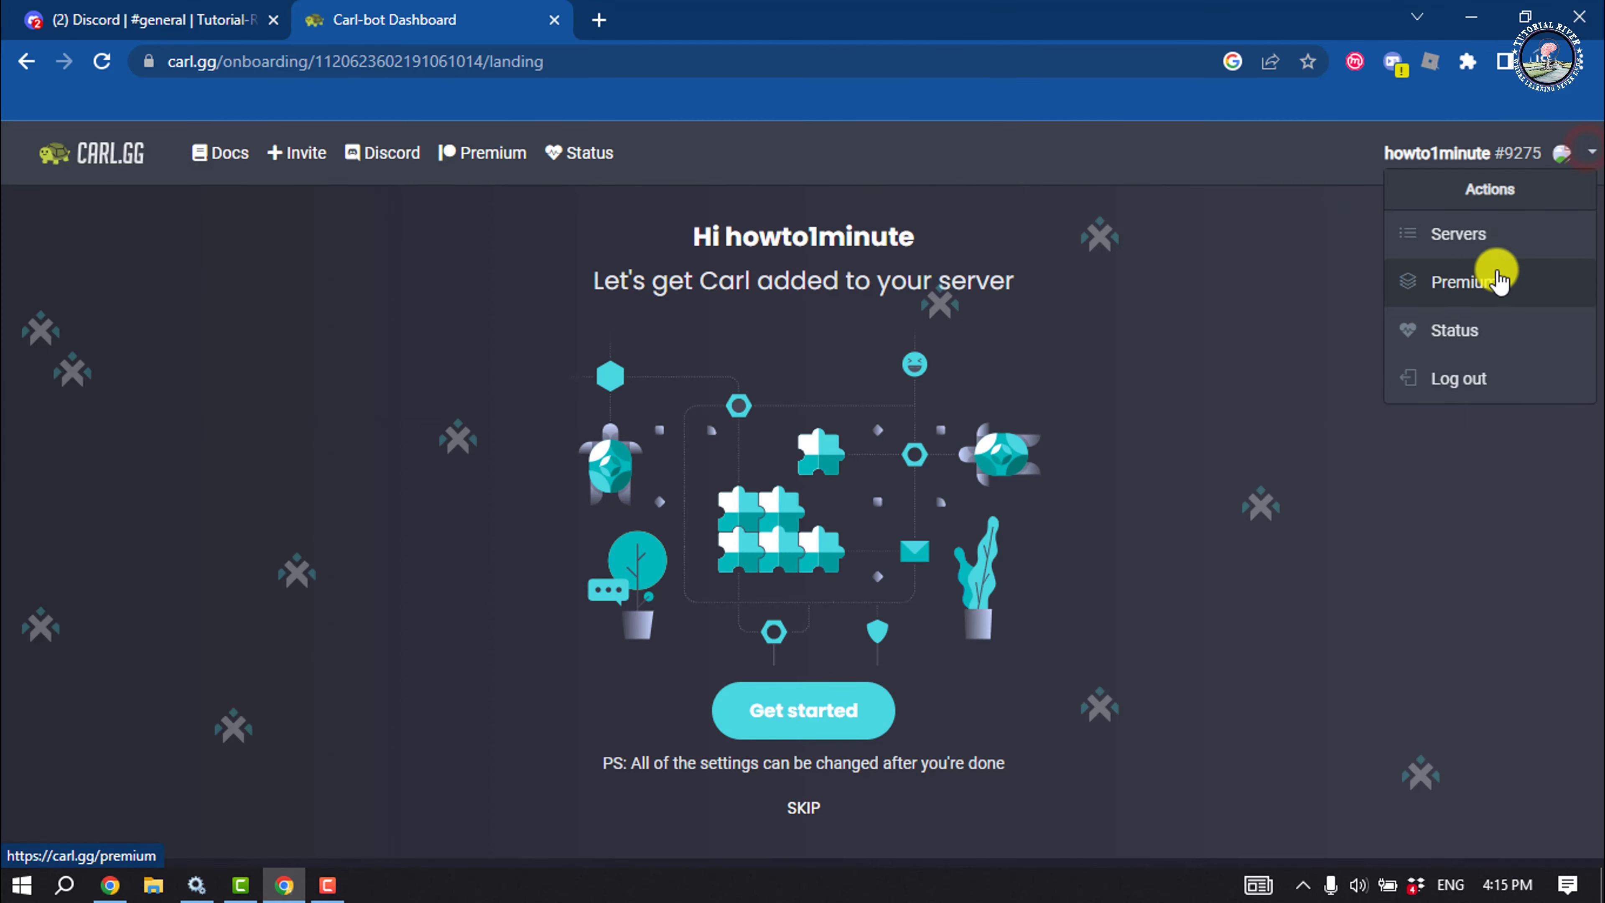
{"action": "left_click", "coordinate": [1479, 241]}
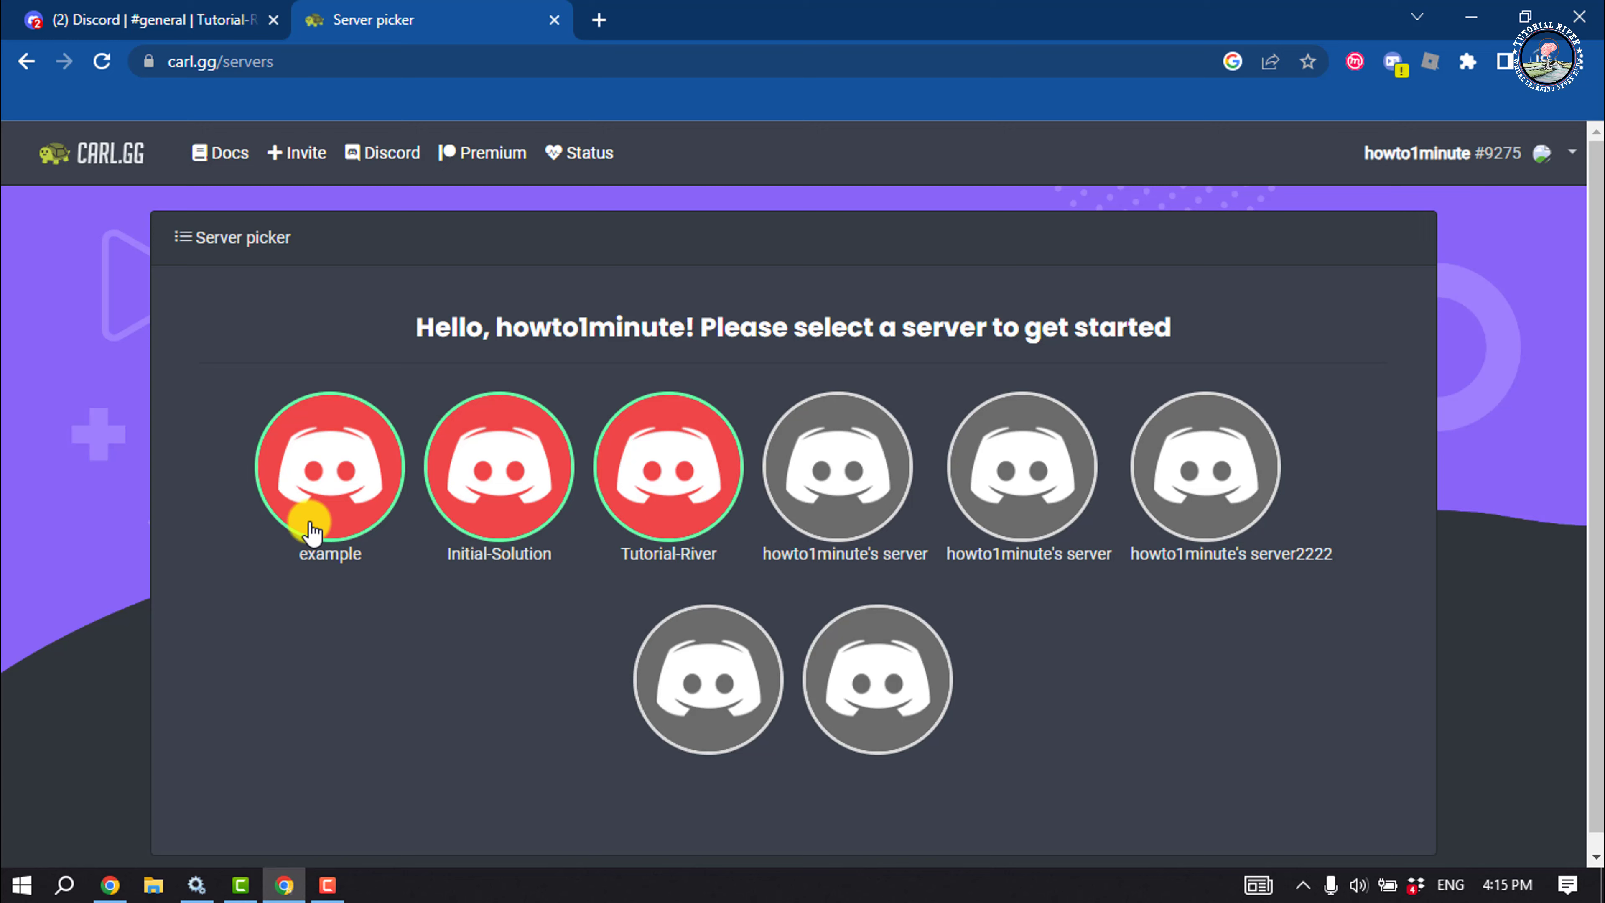
{"action": "left_click", "coordinate": [314, 498]}
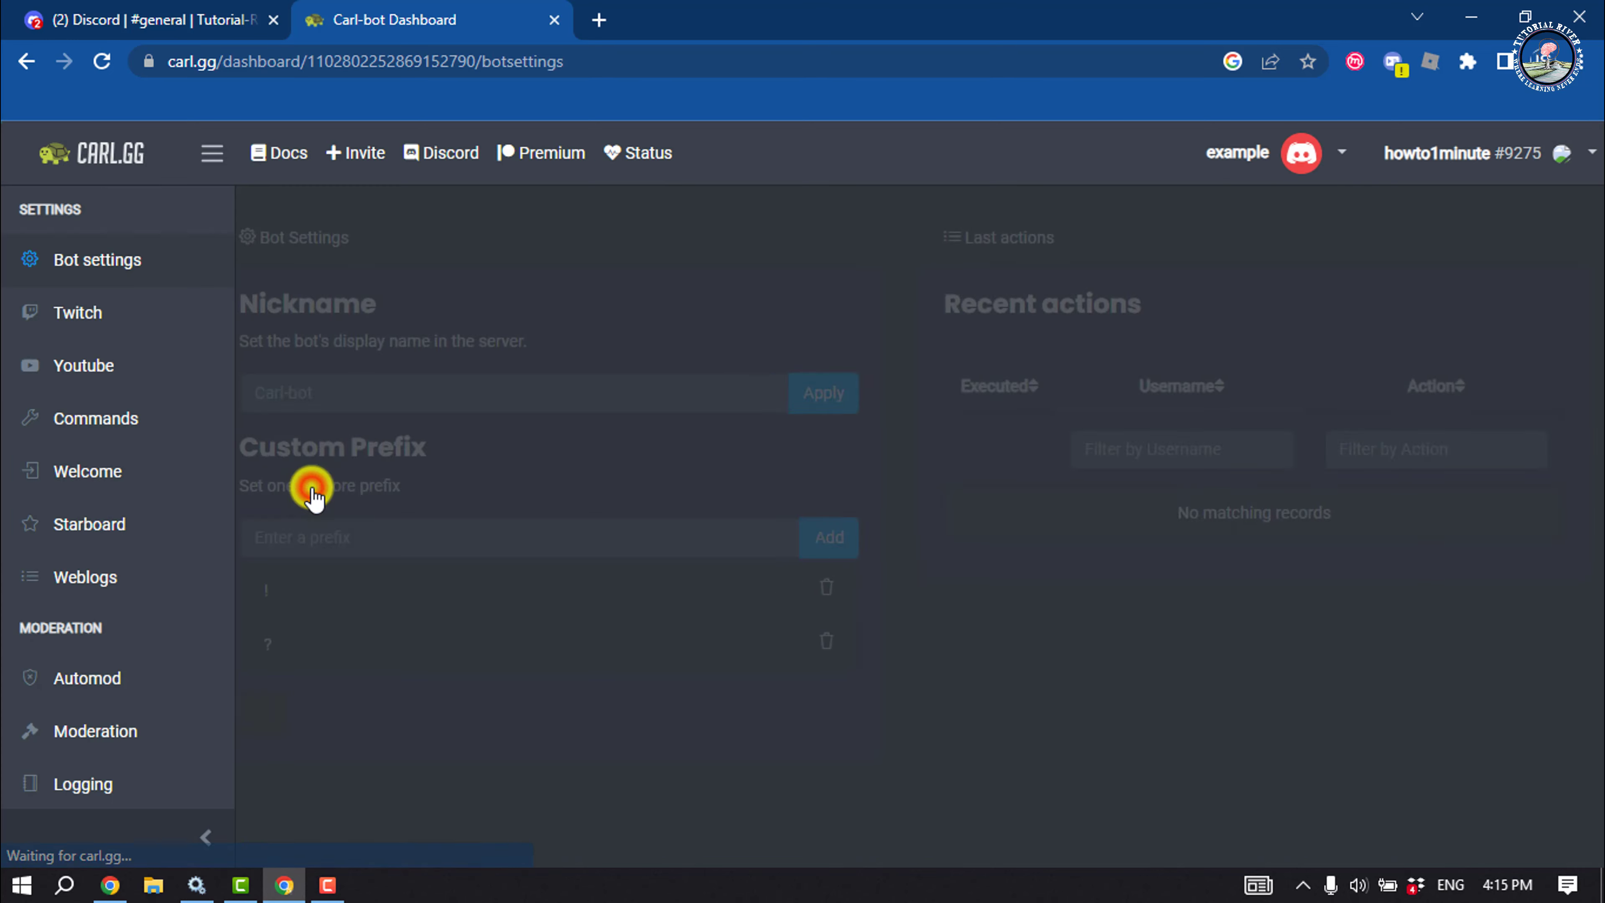
{"action": "left_click", "coordinate": [25, 62]}
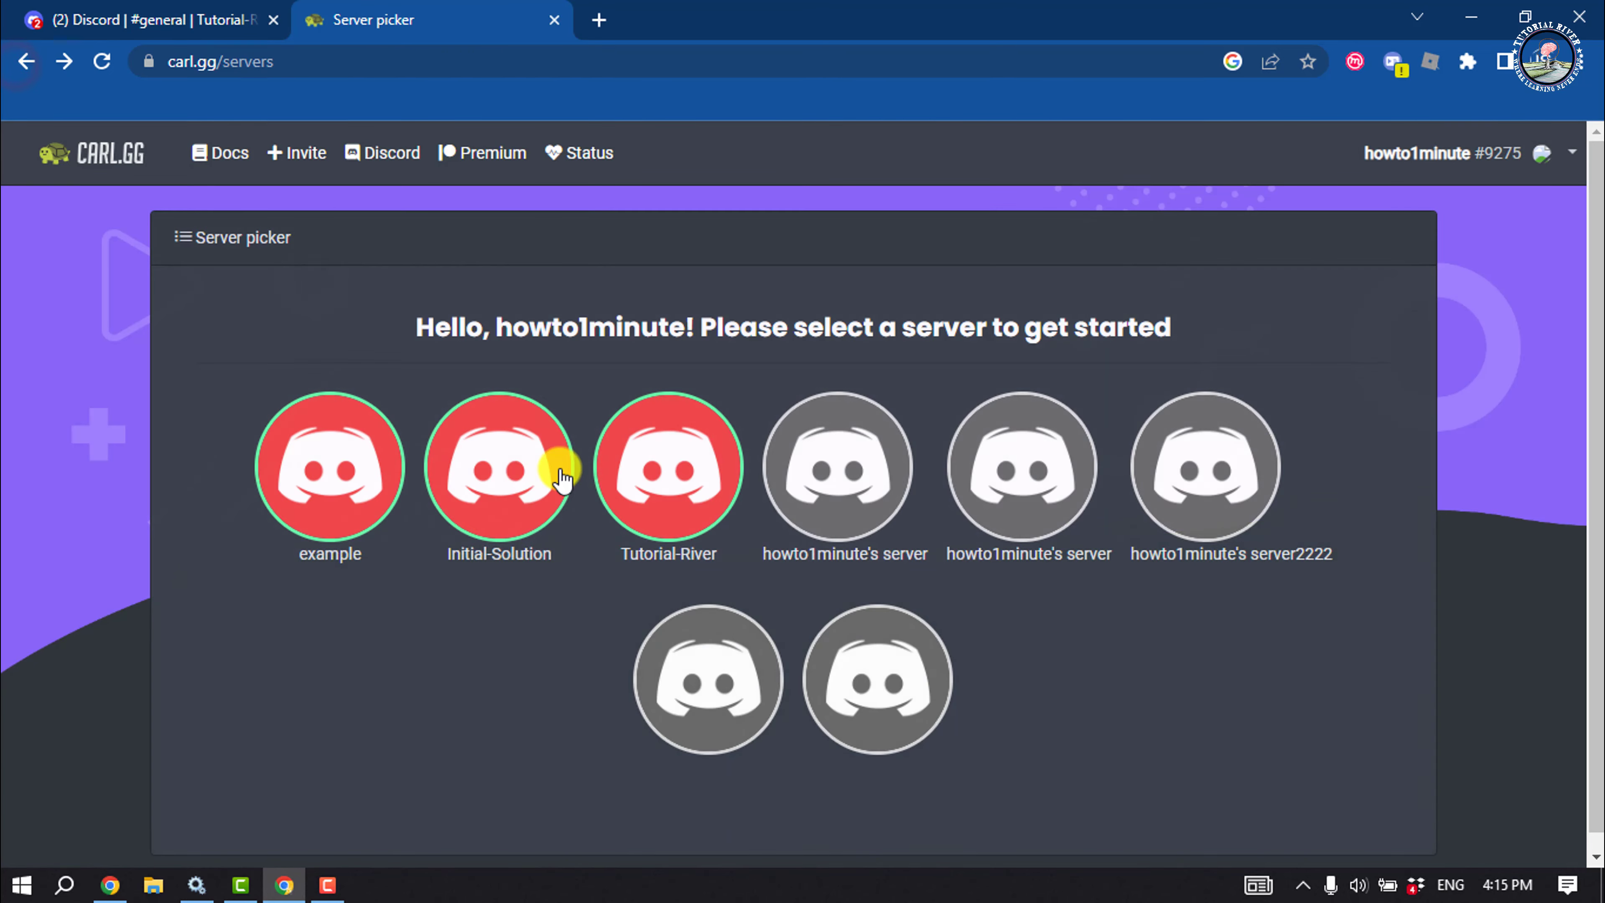
{"action": "left_click", "coordinate": [683, 488]}
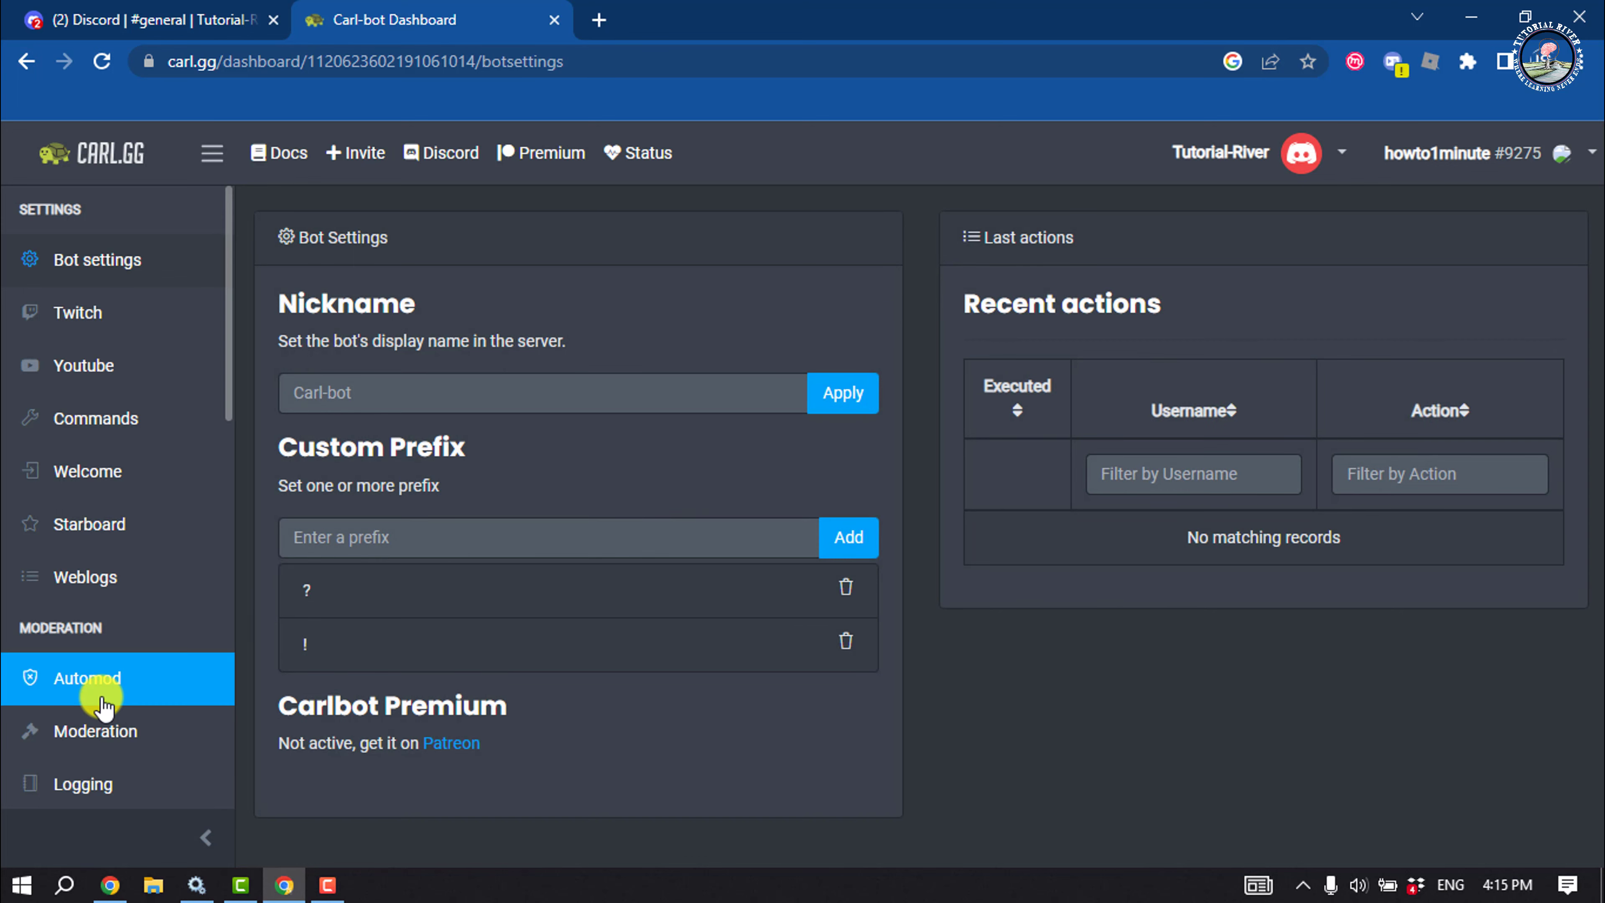
Start a new reaction role with the Post embed mode and the general channel as its target
{"action": "scroll", "coordinate": [95, 699], "scroll_direction": "down", "scroll_amount": 7}
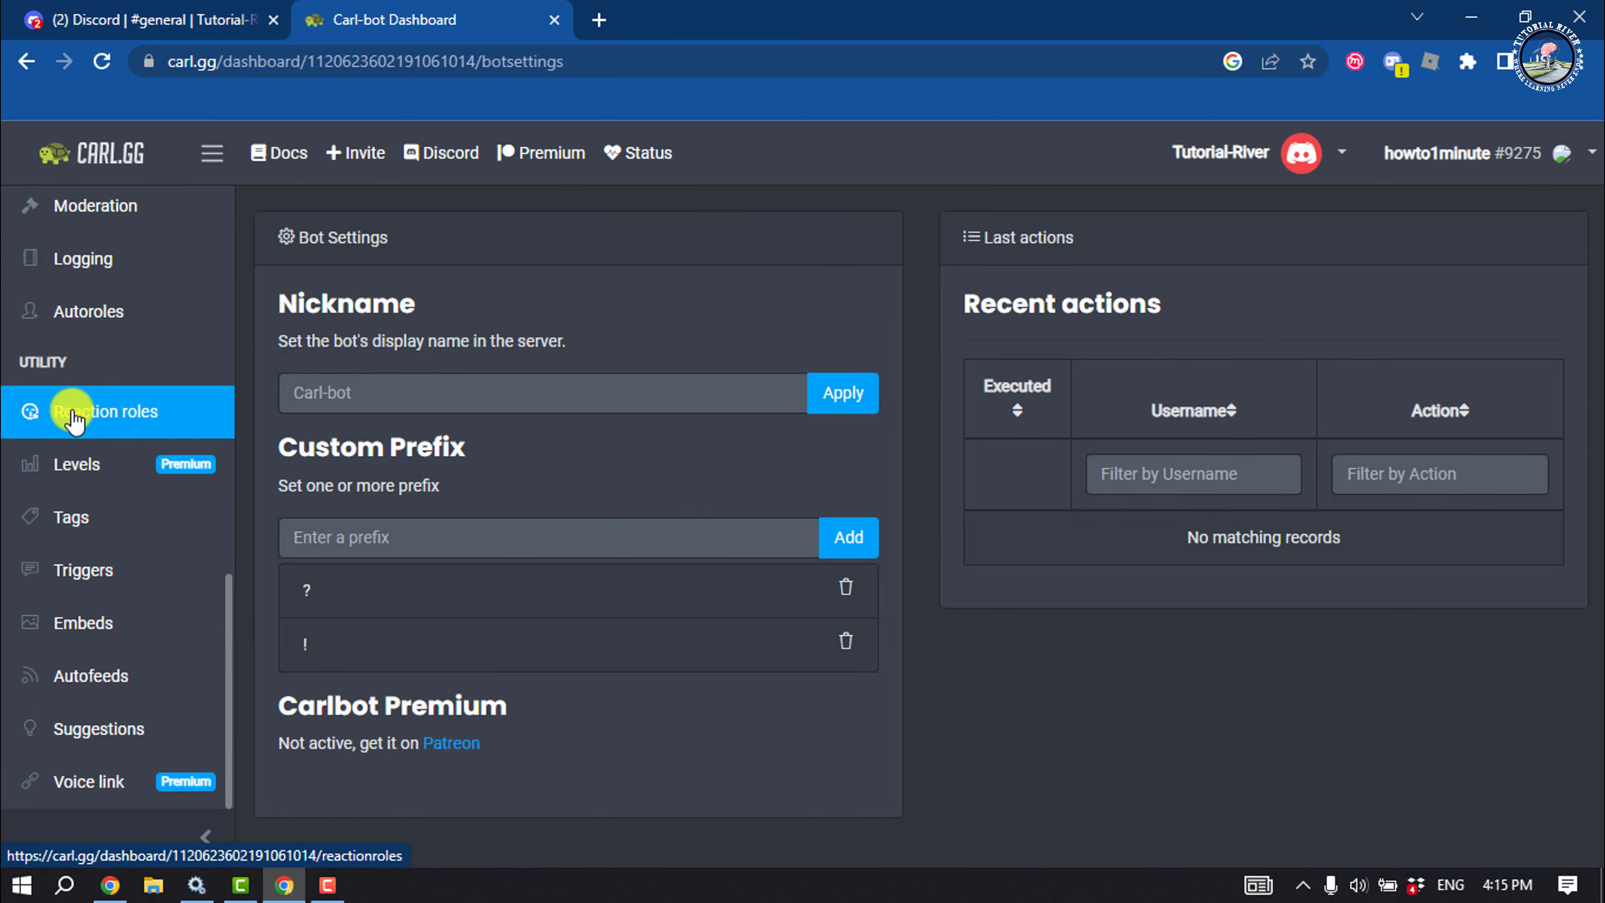
{"action": "left_click", "coordinate": [183, 422]}
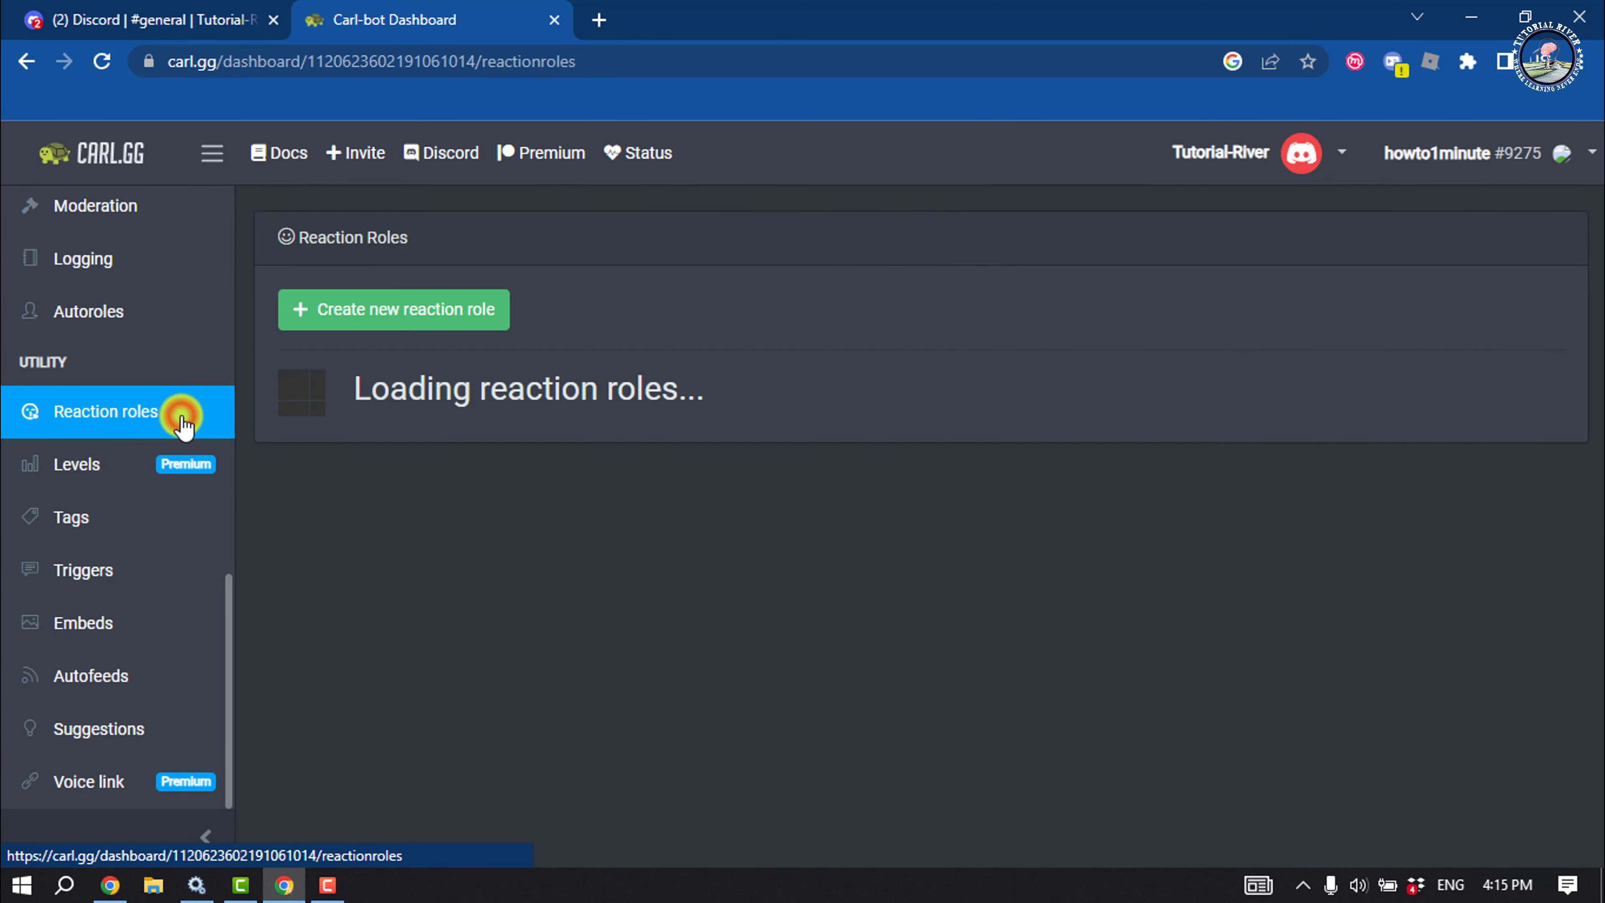
{"action": "left_click", "coordinate": [393, 311]}
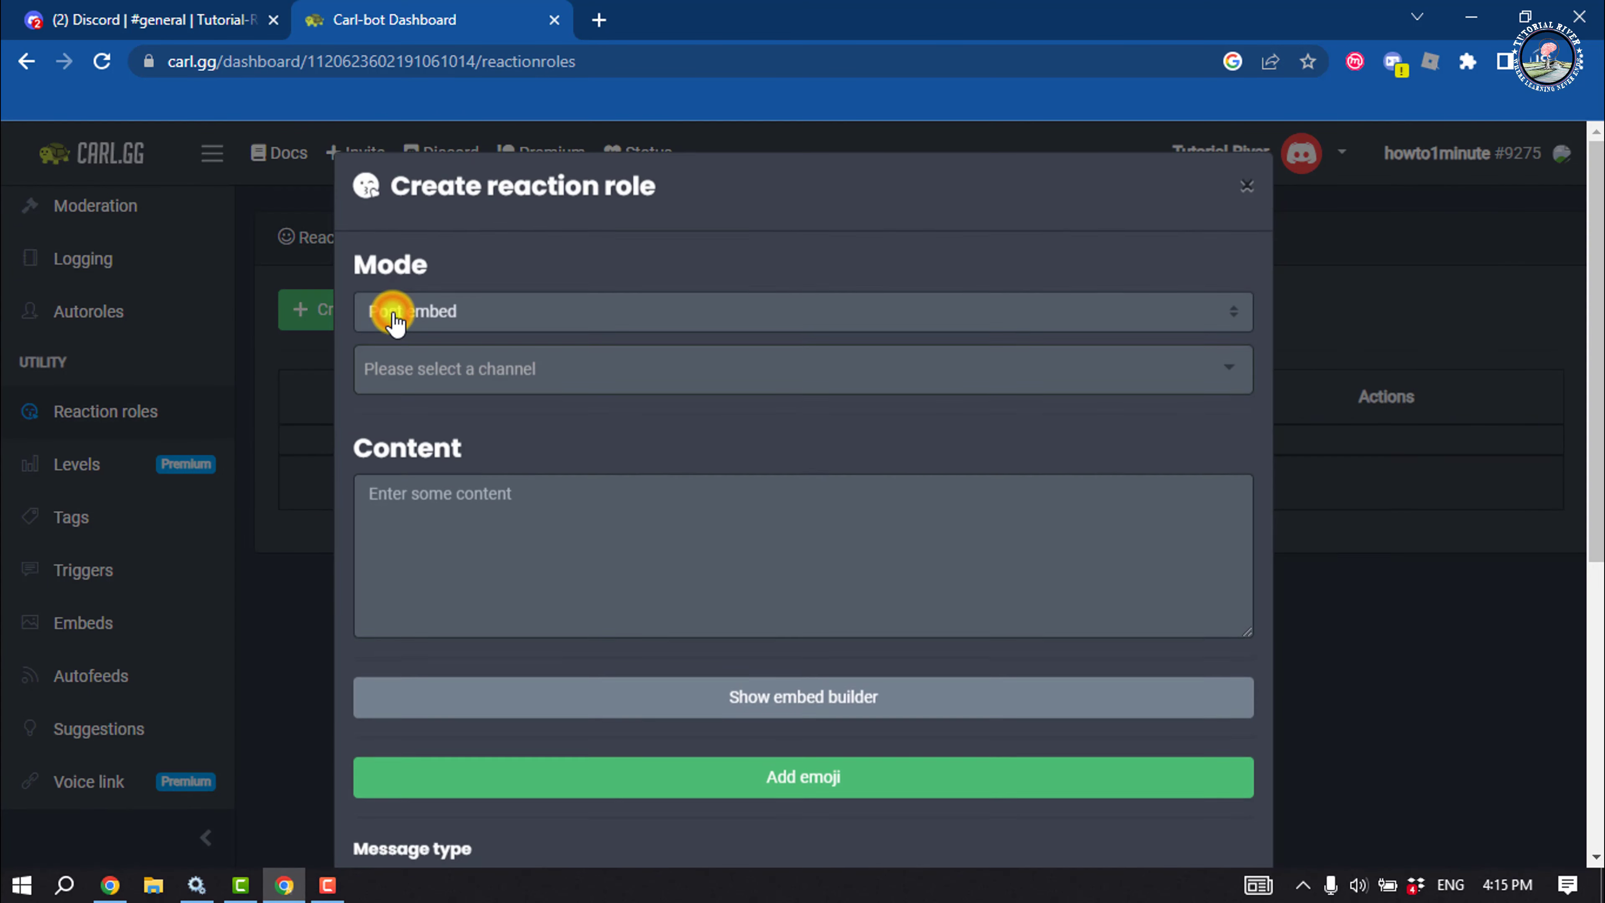
{"action": "left_click", "coordinate": [458, 312]}
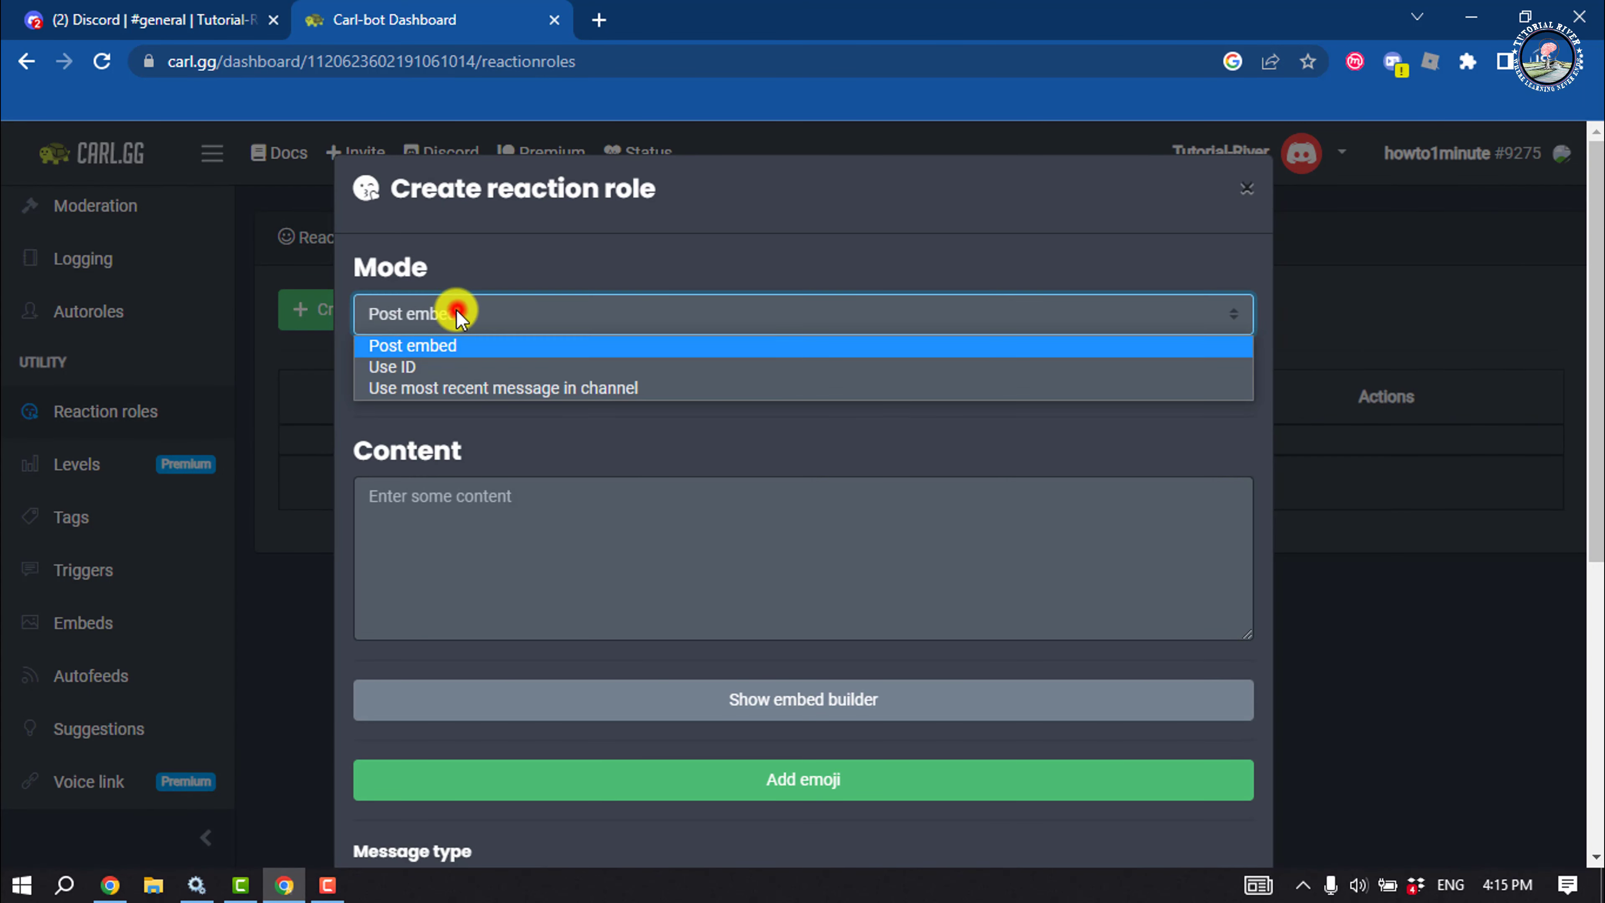
{"action": "left_click", "coordinate": [405, 346]}
{"action": "left_click", "coordinate": [517, 372]}
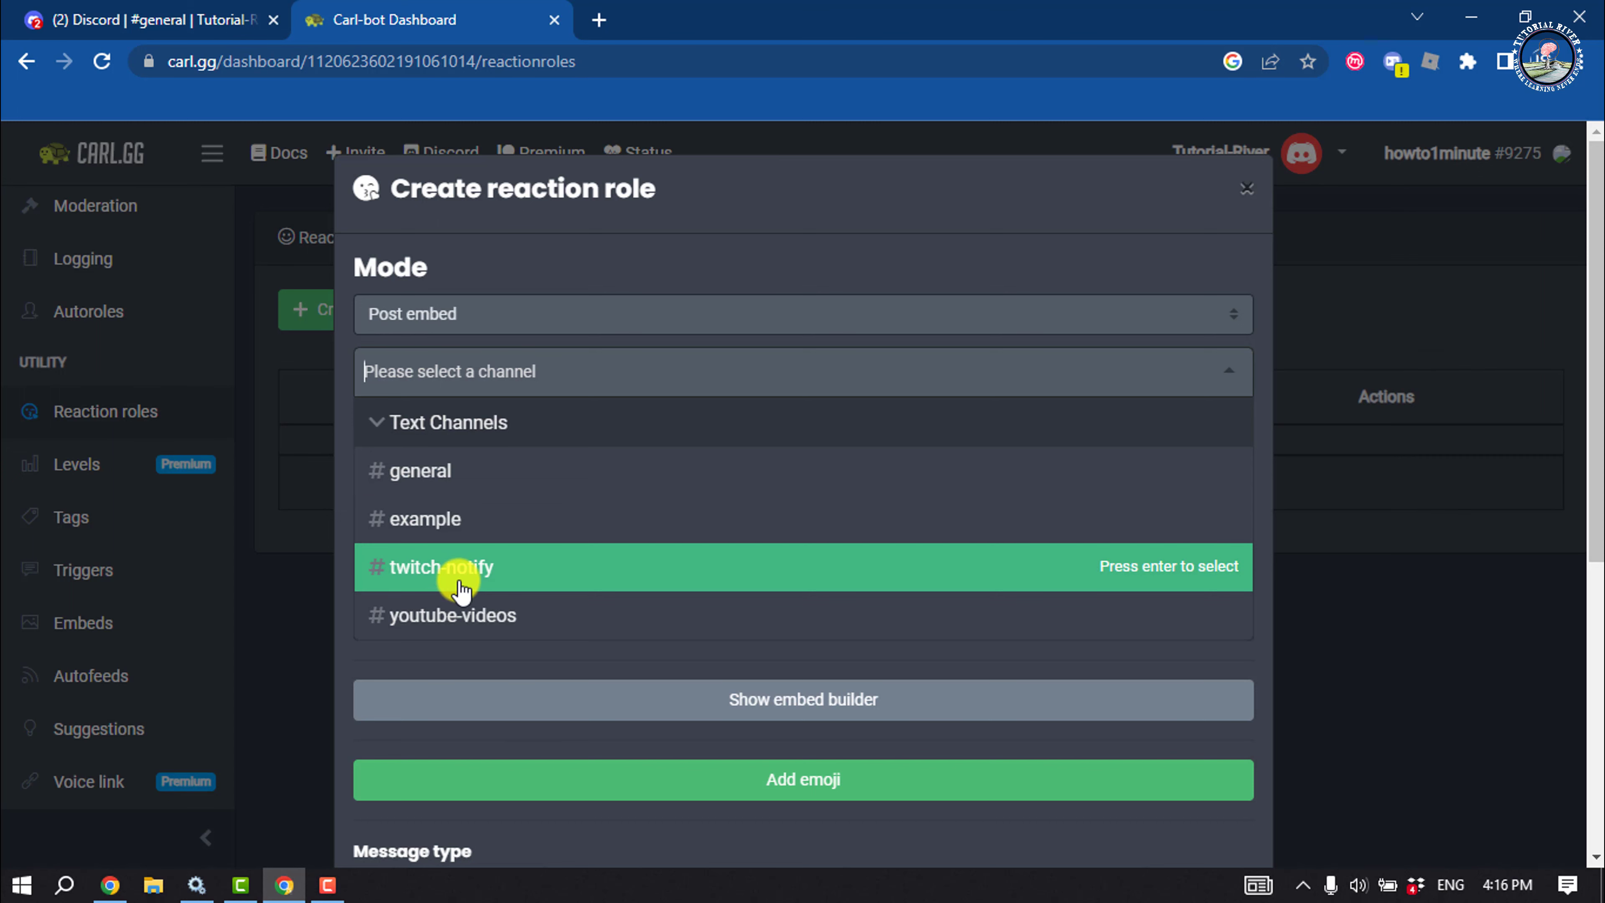
{"action": "left_click", "coordinate": [451, 475]}
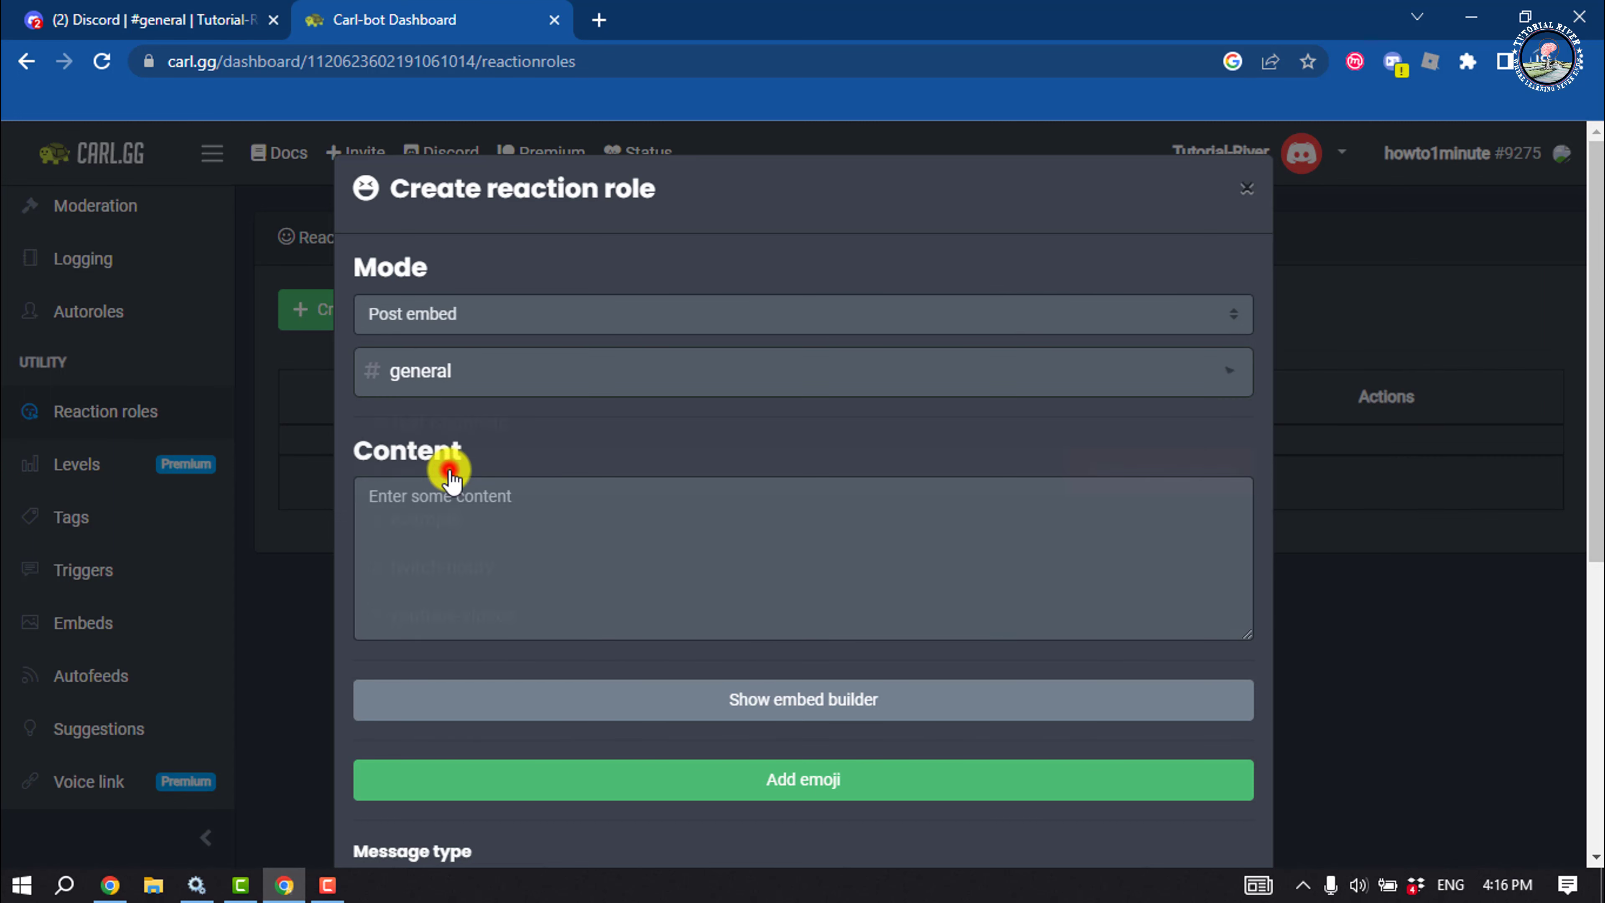
Enter "Choose your role!" as the content of the reaction role message
{"action": "left_click", "coordinate": [446, 525]}
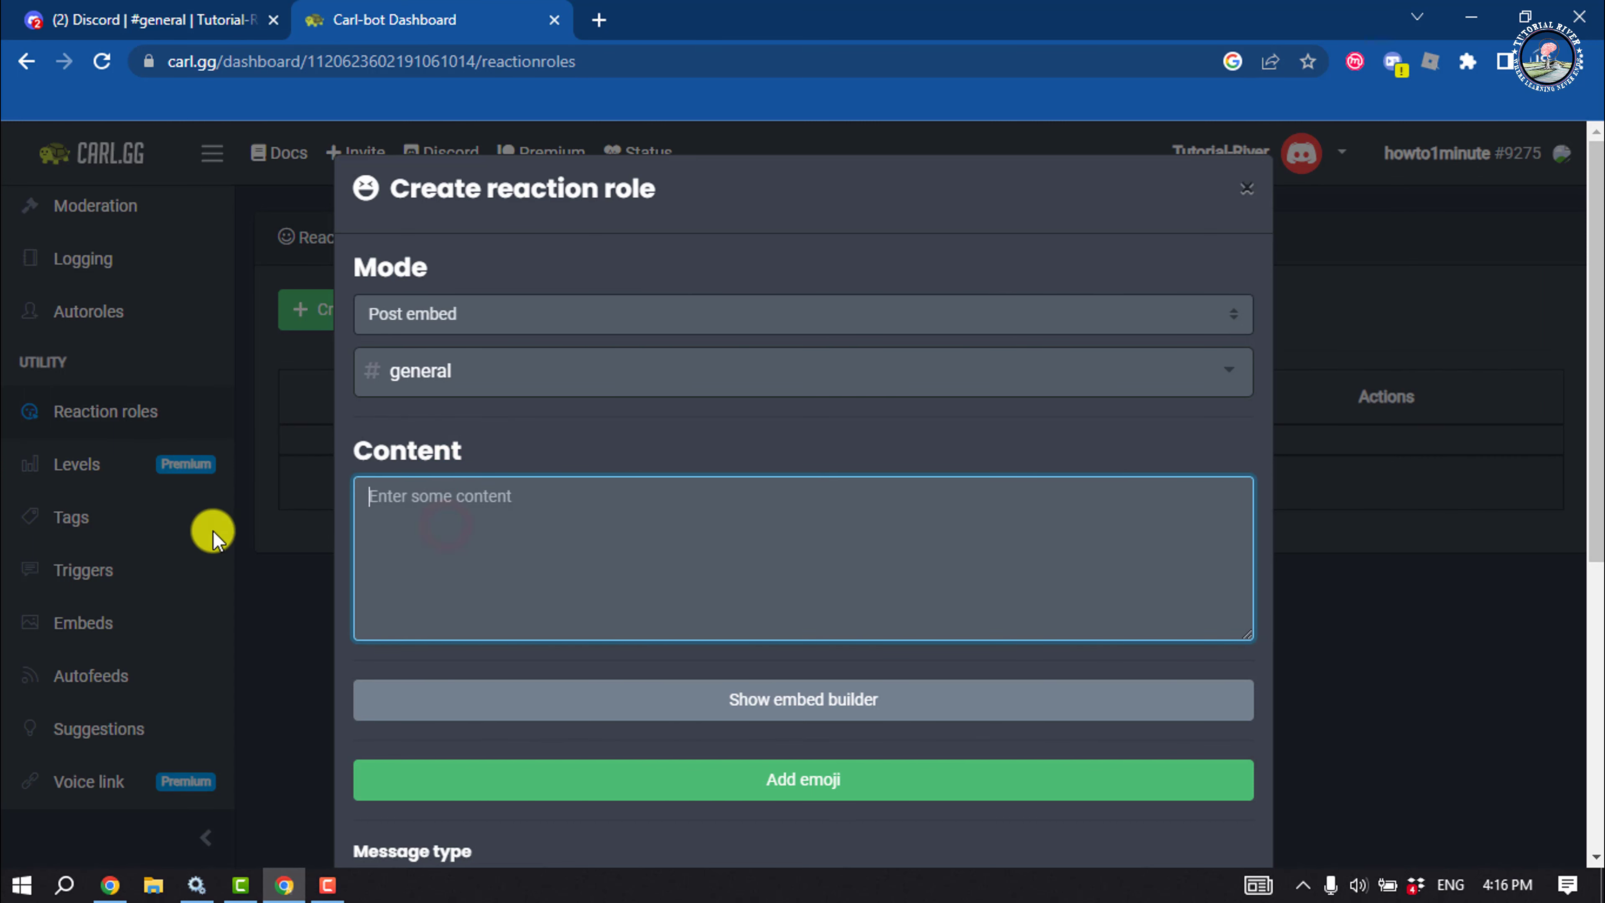
{"action": "type", "text": "Ch"}
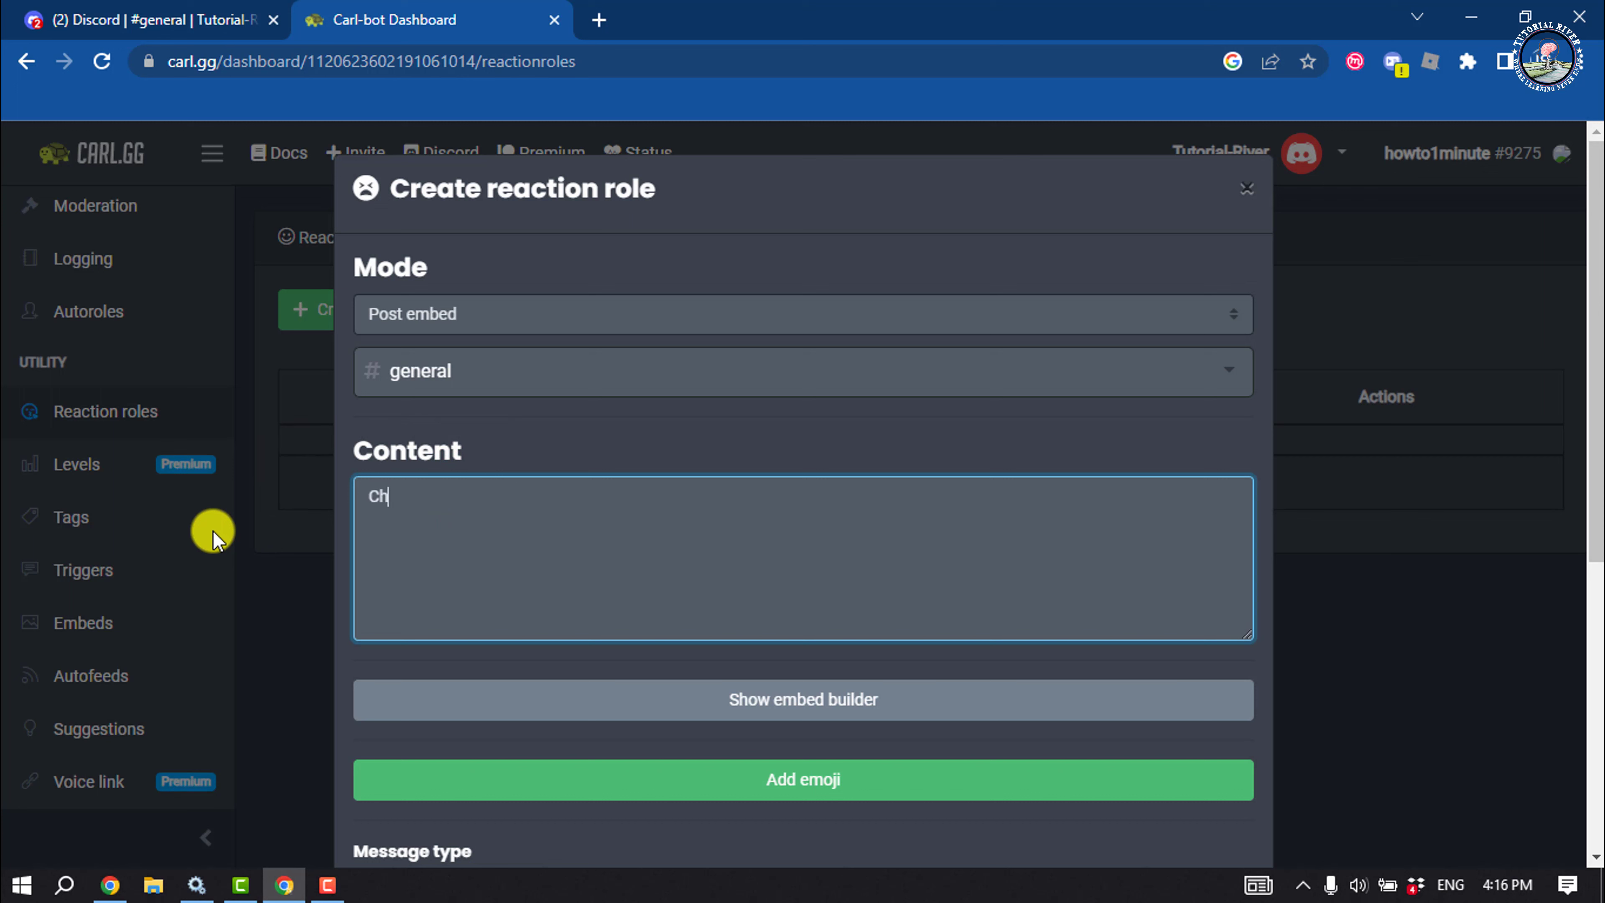
{"action": "type", "text": "oose your role!"}
Add the red heart emoji to the reaction role and assign the red role to it
{"action": "scroll", "coordinate": [828, 448], "scroll_direction": "down", "scroll_amount": 5}
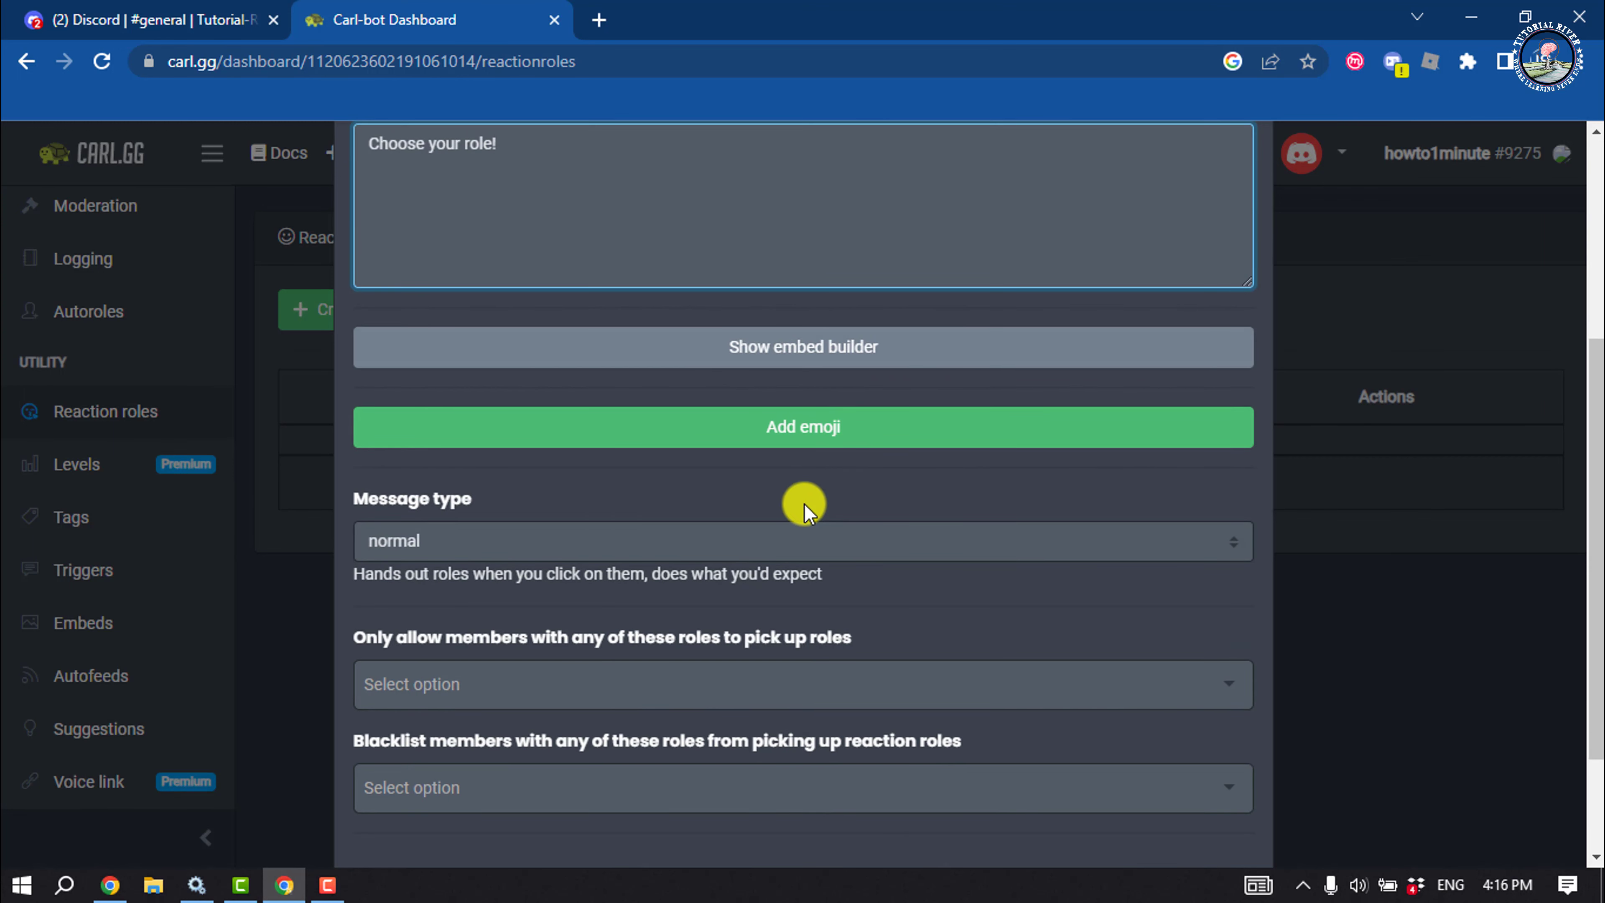
{"action": "left_click", "coordinate": [788, 430]}
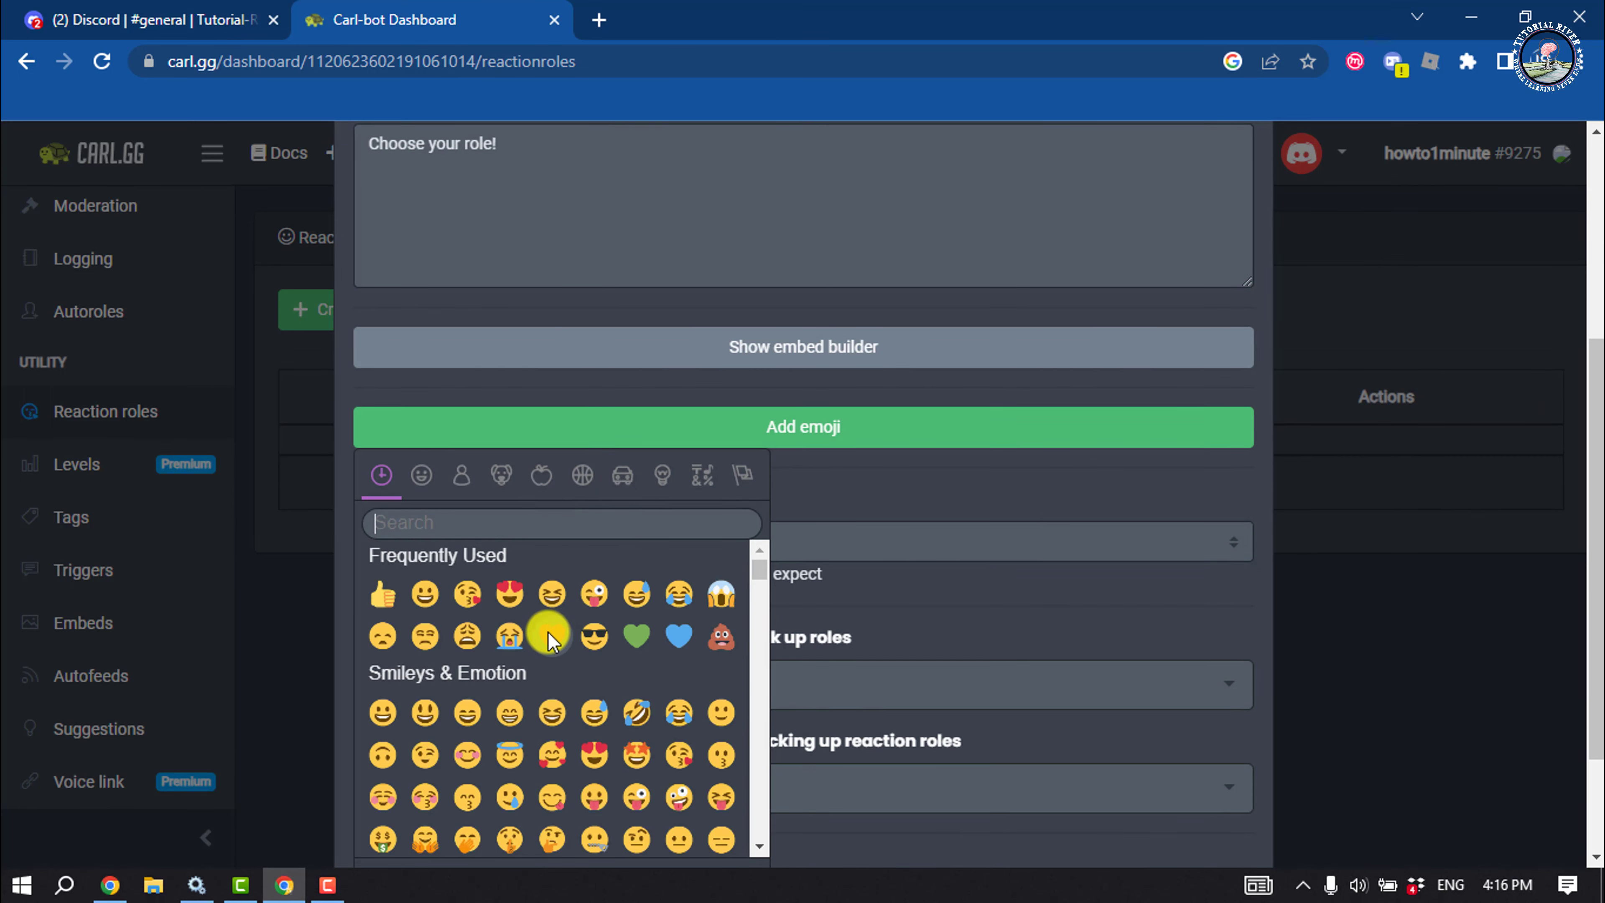
{"action": "left_click", "coordinate": [548, 635]}
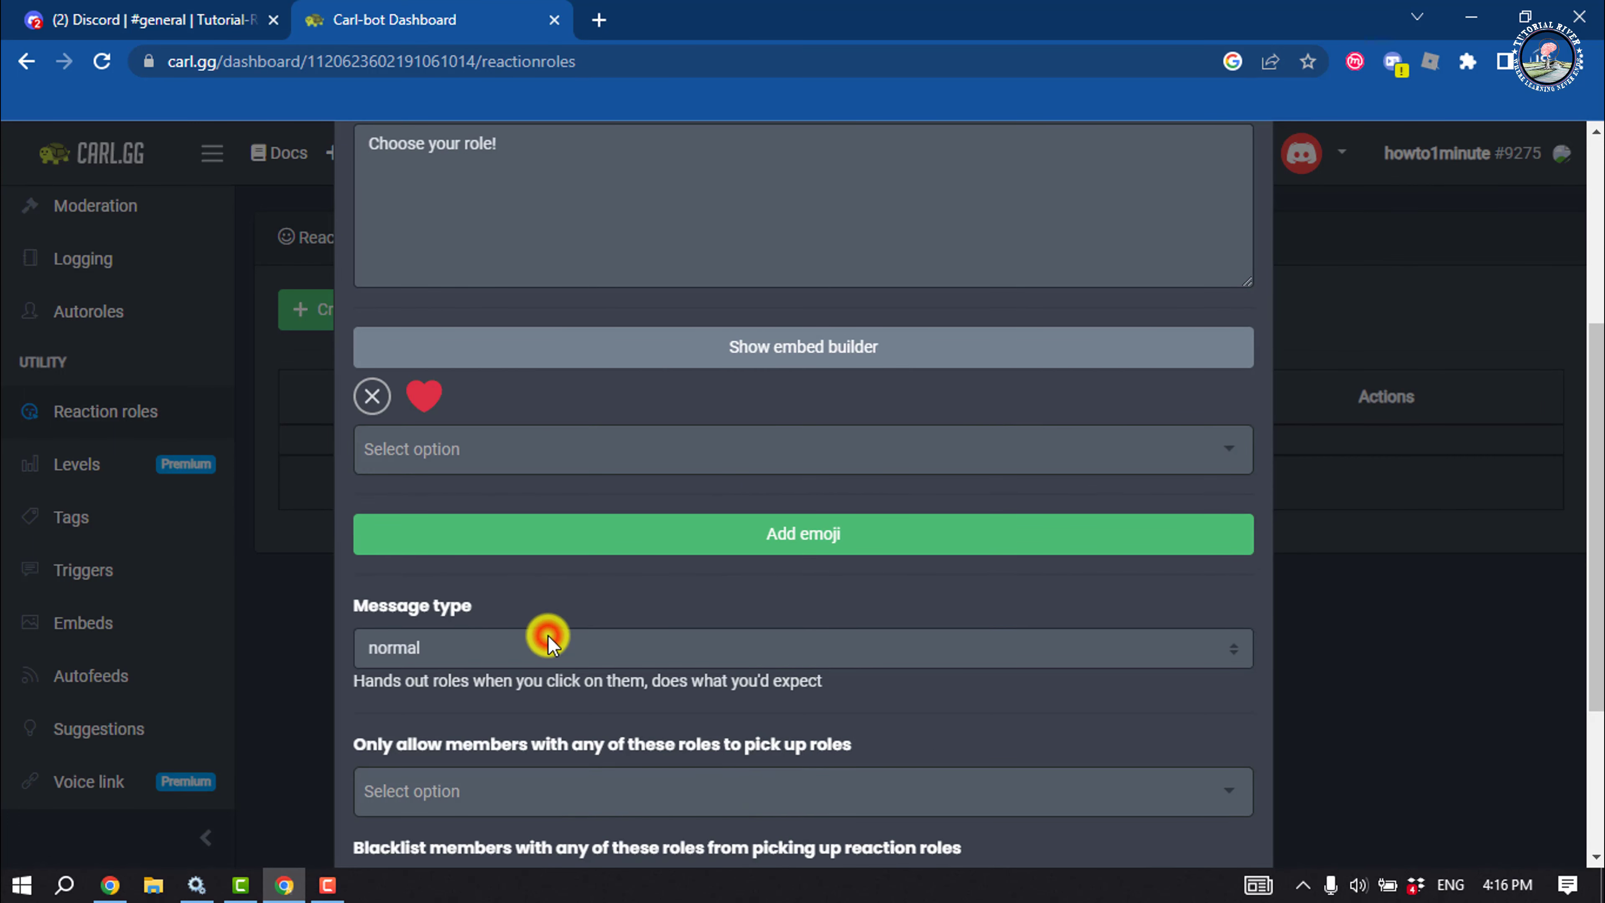
{"action": "left_click", "coordinate": [446, 450]}
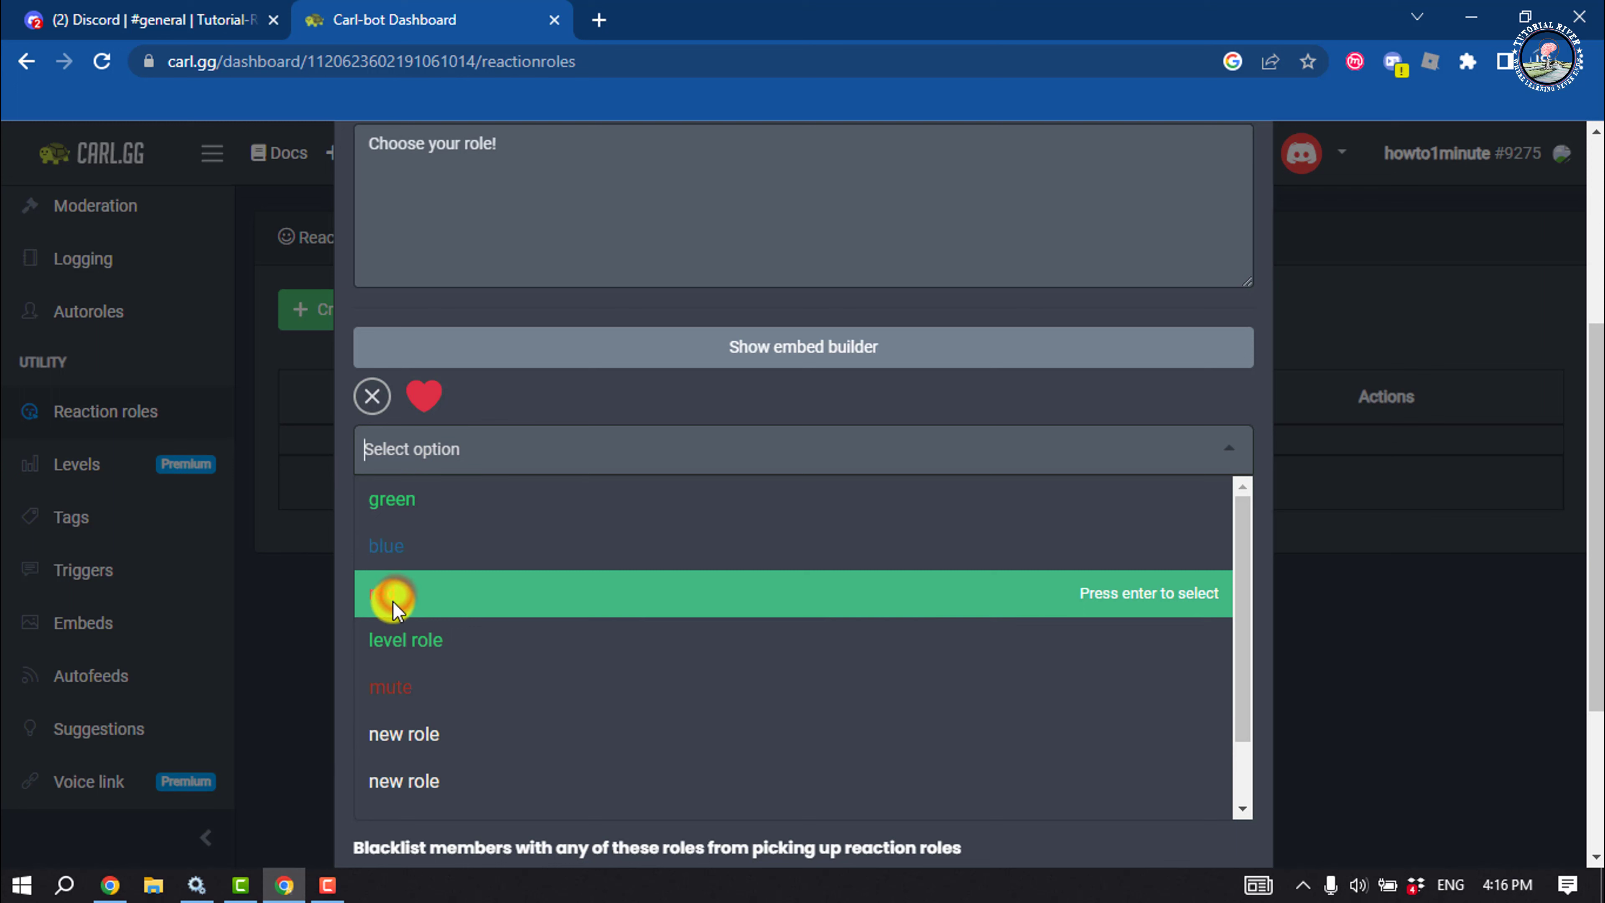
{"action": "left_click", "coordinate": [394, 601]}
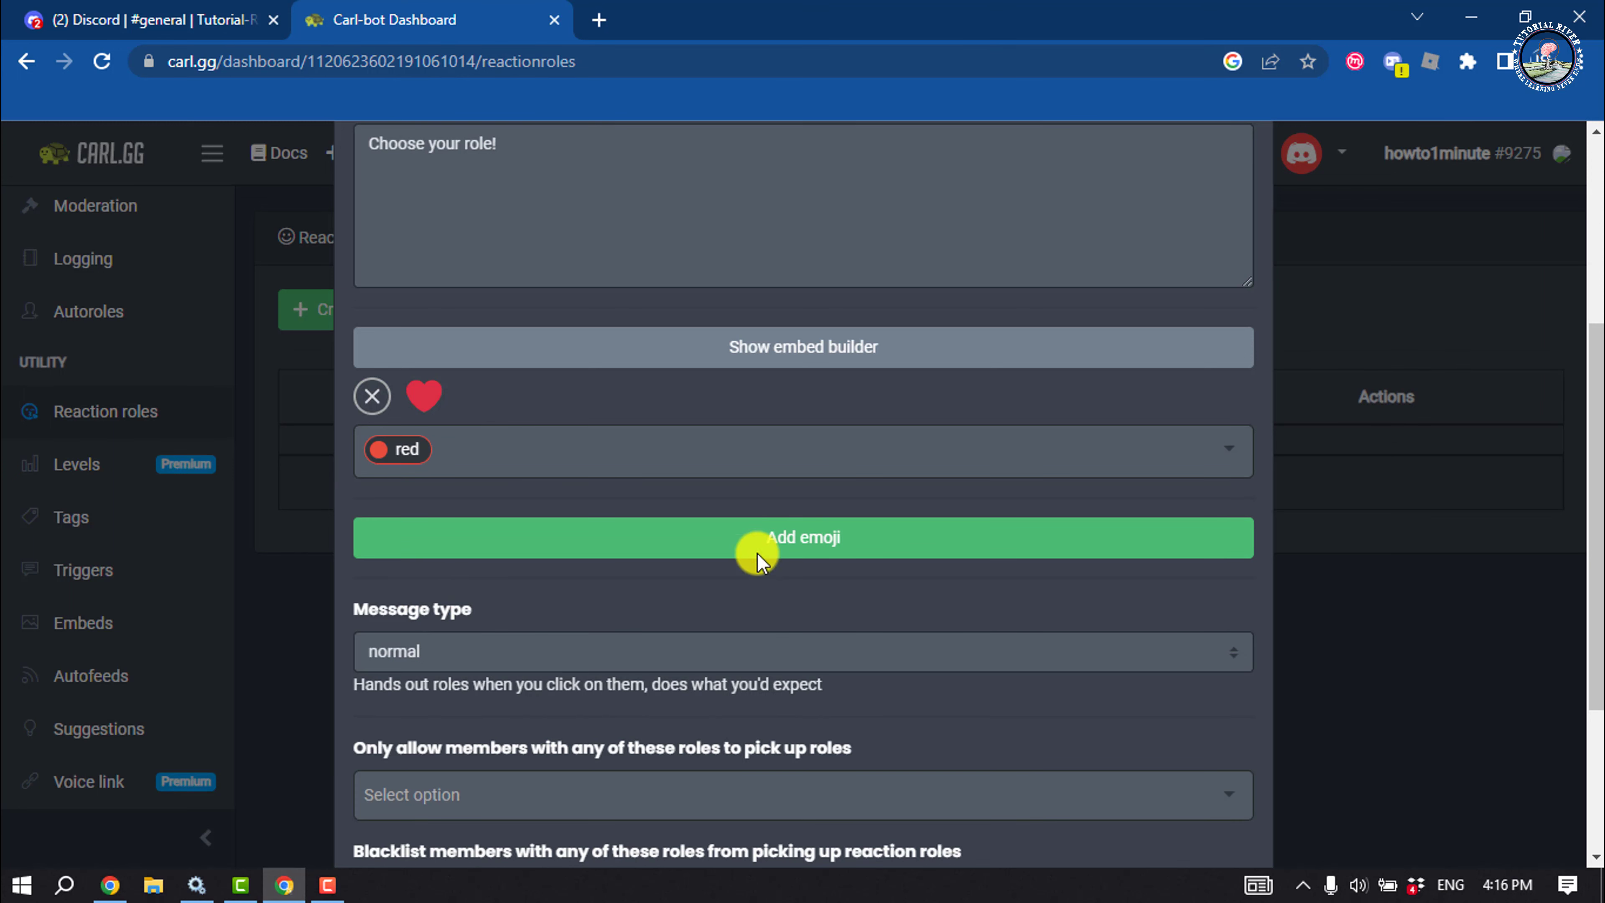
Add the blue heart emoji to the reaction role and assign the blue role to it
{"action": "left_click", "coordinate": [790, 549]}
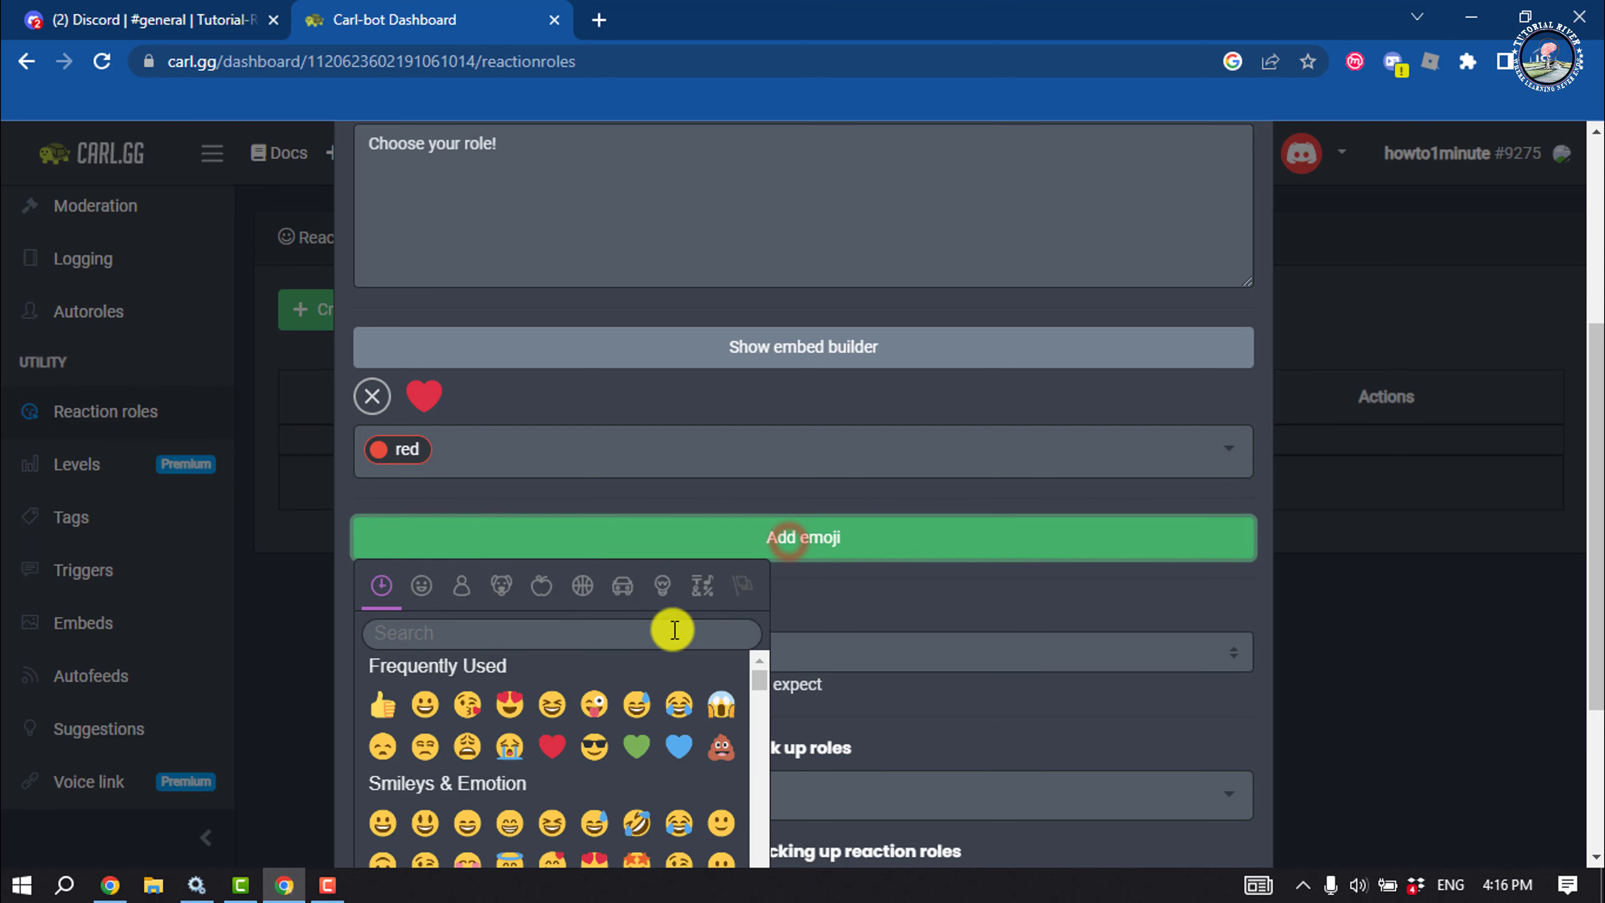
{"action": "left_click", "coordinate": [674, 749]}
{"action": "left_click", "coordinate": [457, 593]}
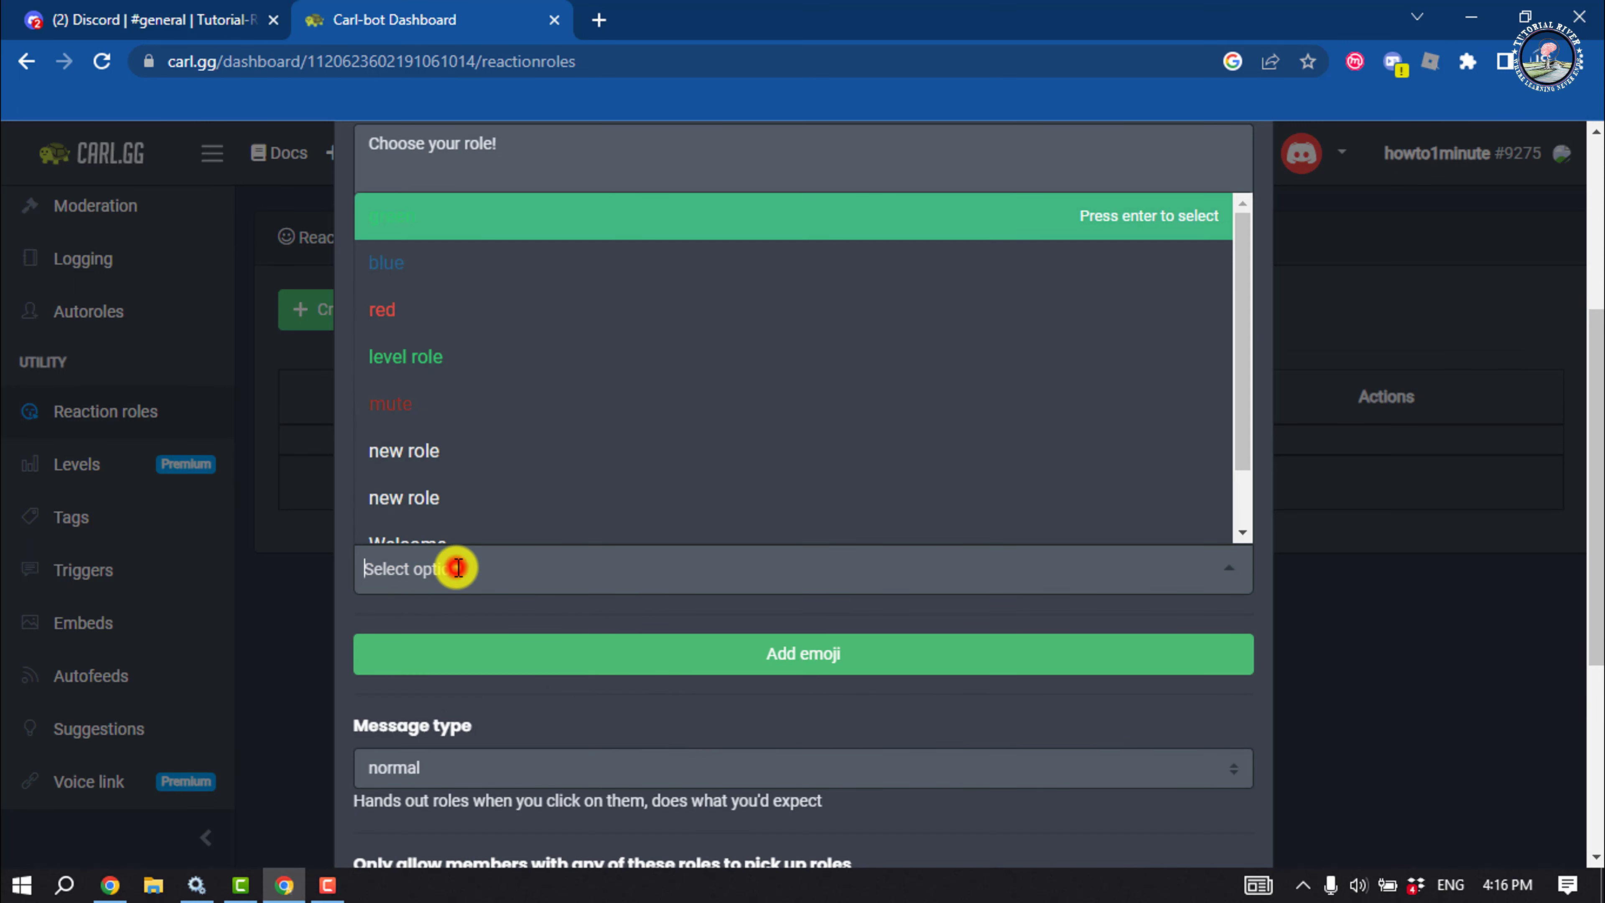
{"action": "left_click", "coordinate": [399, 266]}
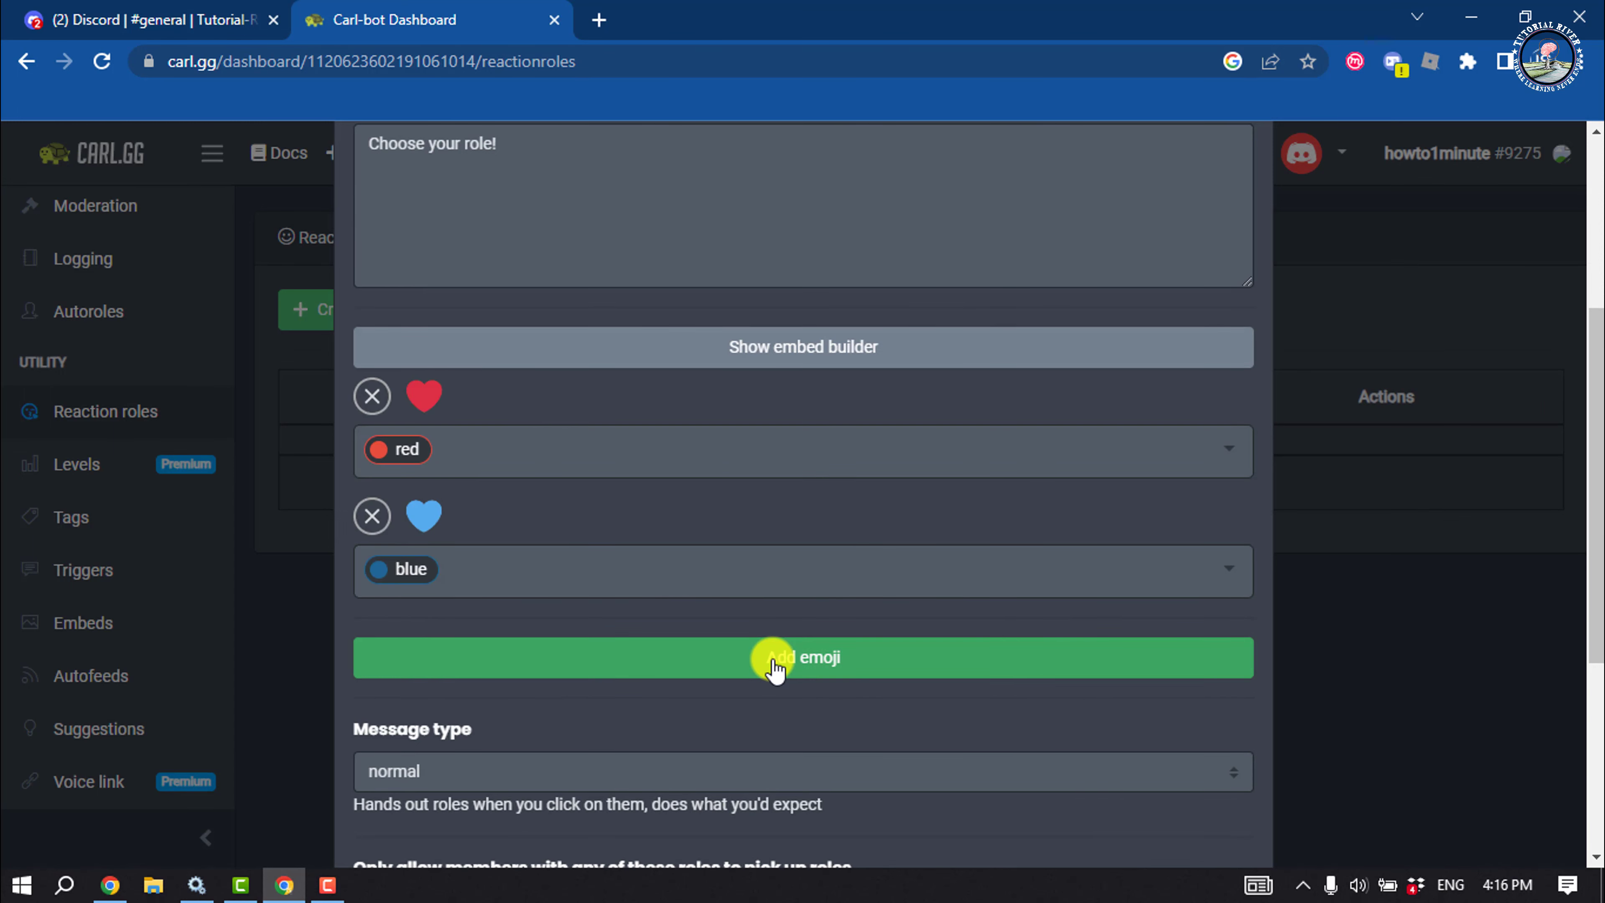
Add the green heart emoji to the reaction role and assign the green role to it
{"action": "left_click", "coordinate": [757, 661]}
{"action": "scroll", "coordinate": [630, 744], "scroll_direction": "down", "scroll_amount": 2}
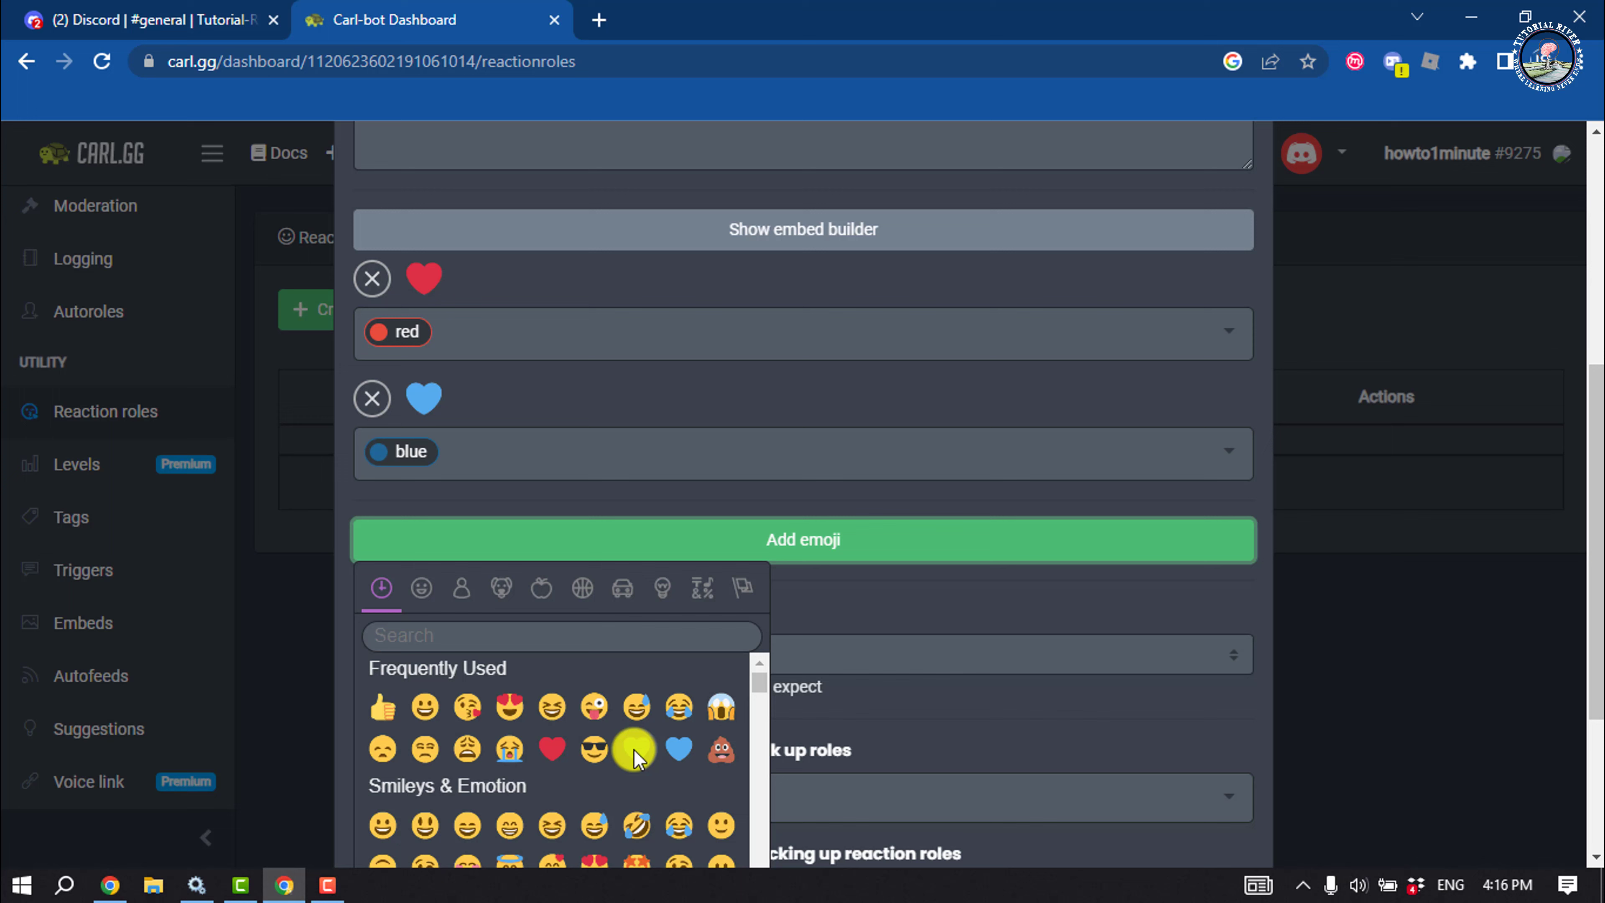
{"action": "left_click", "coordinate": [633, 749]}
{"action": "left_click", "coordinate": [480, 581]}
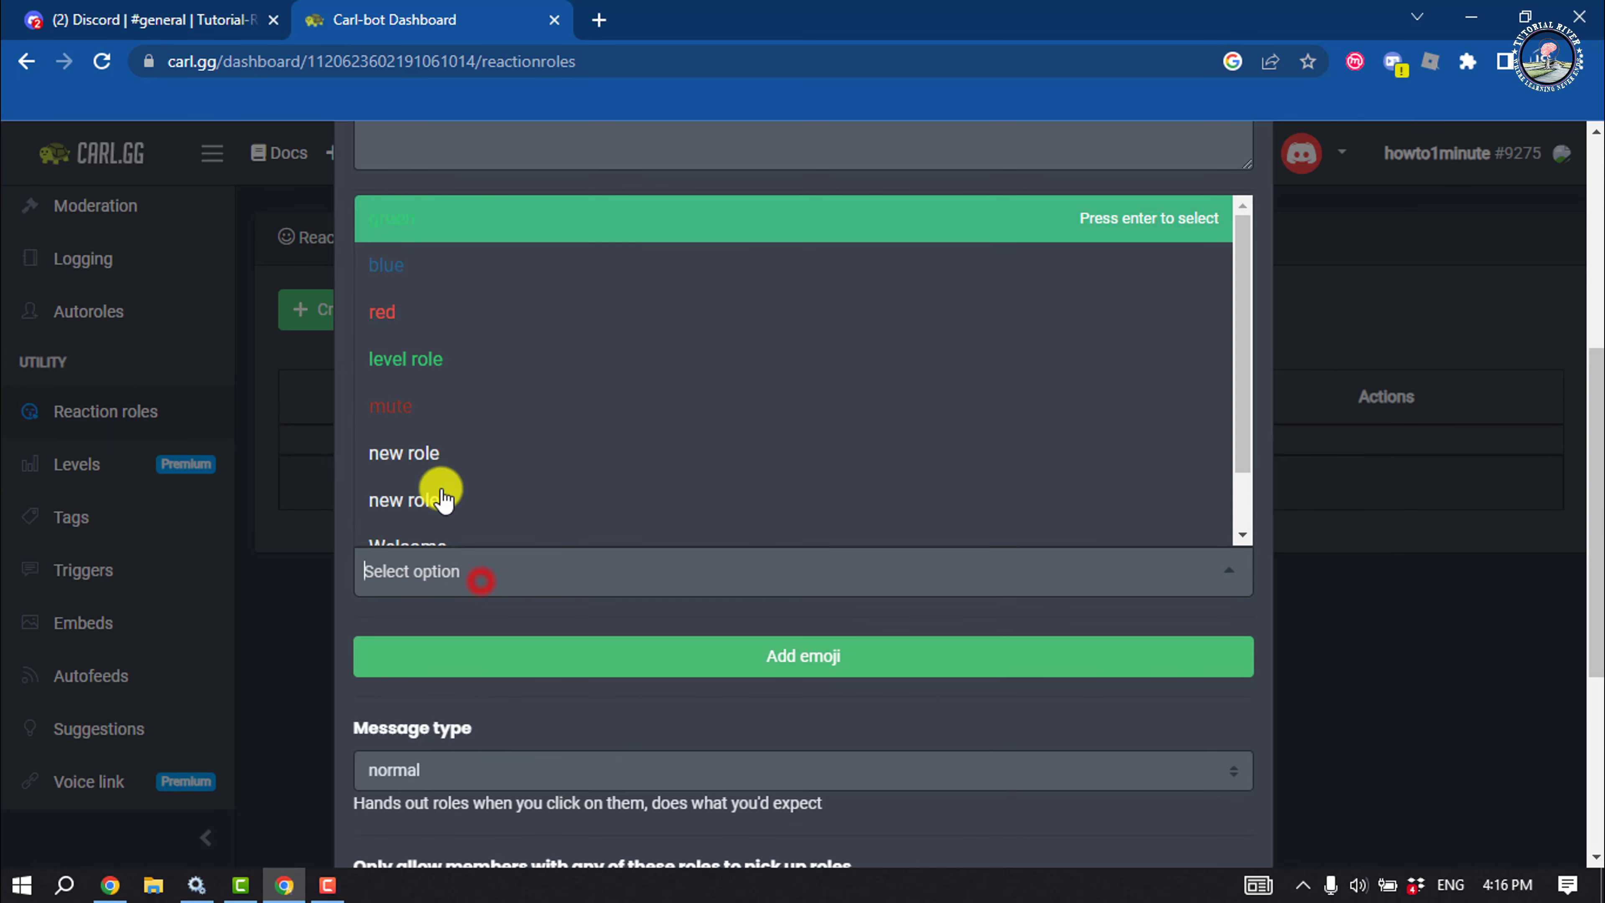
{"action": "left_click", "coordinate": [411, 217]}
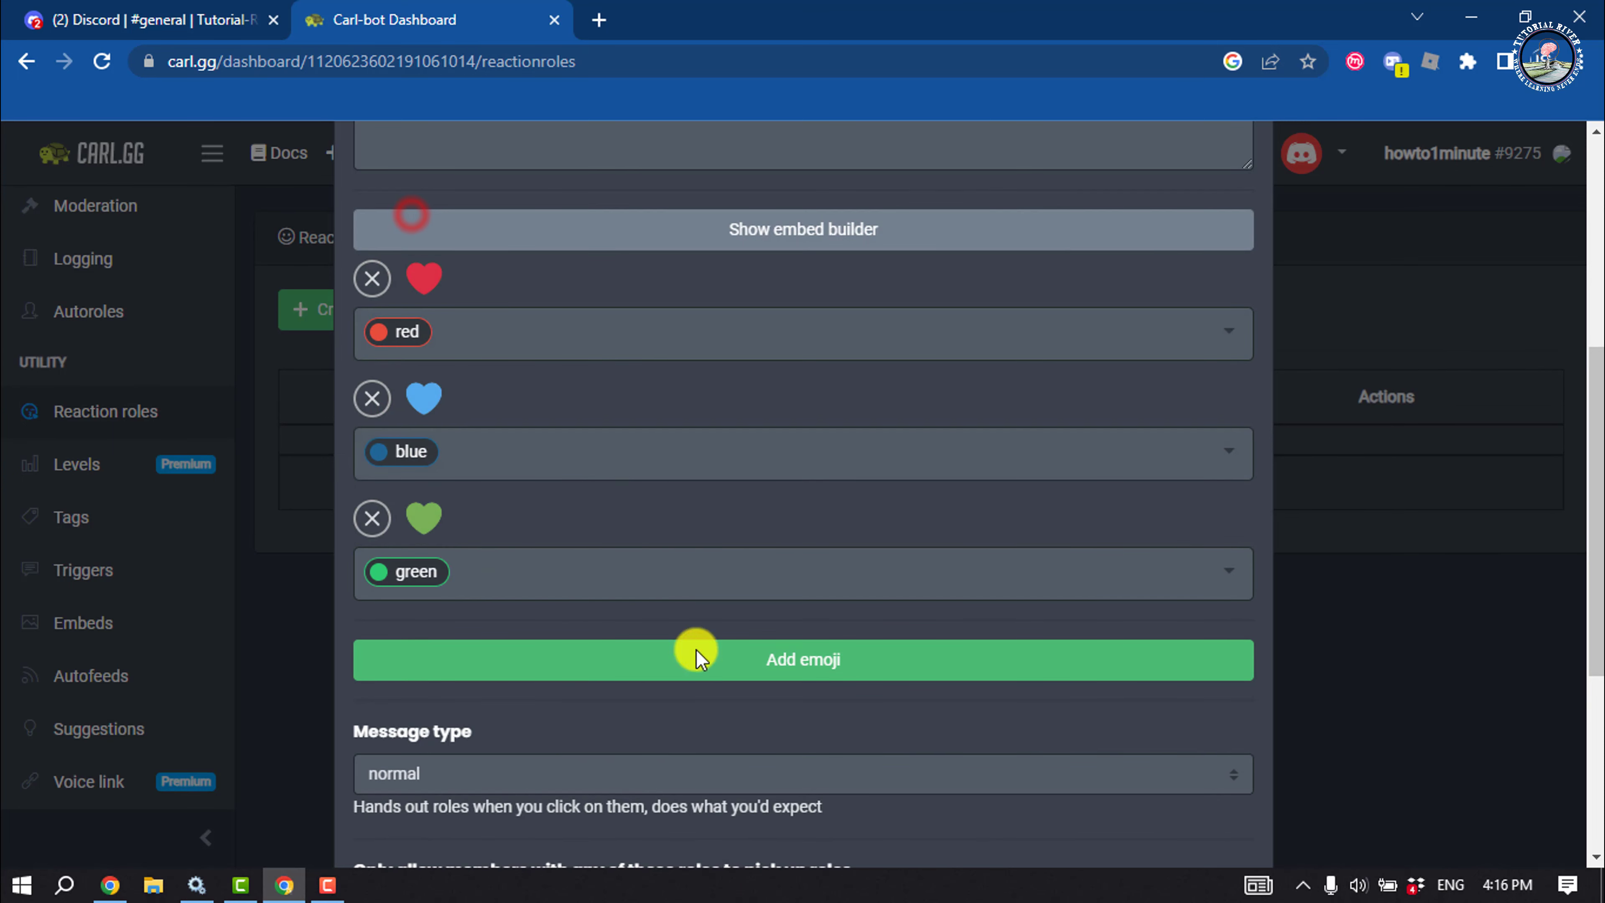
Keep the message type as normal and create the reaction role
{"action": "scroll", "coordinate": [393, 392], "scroll_direction": "down", "scroll_amount": 5}
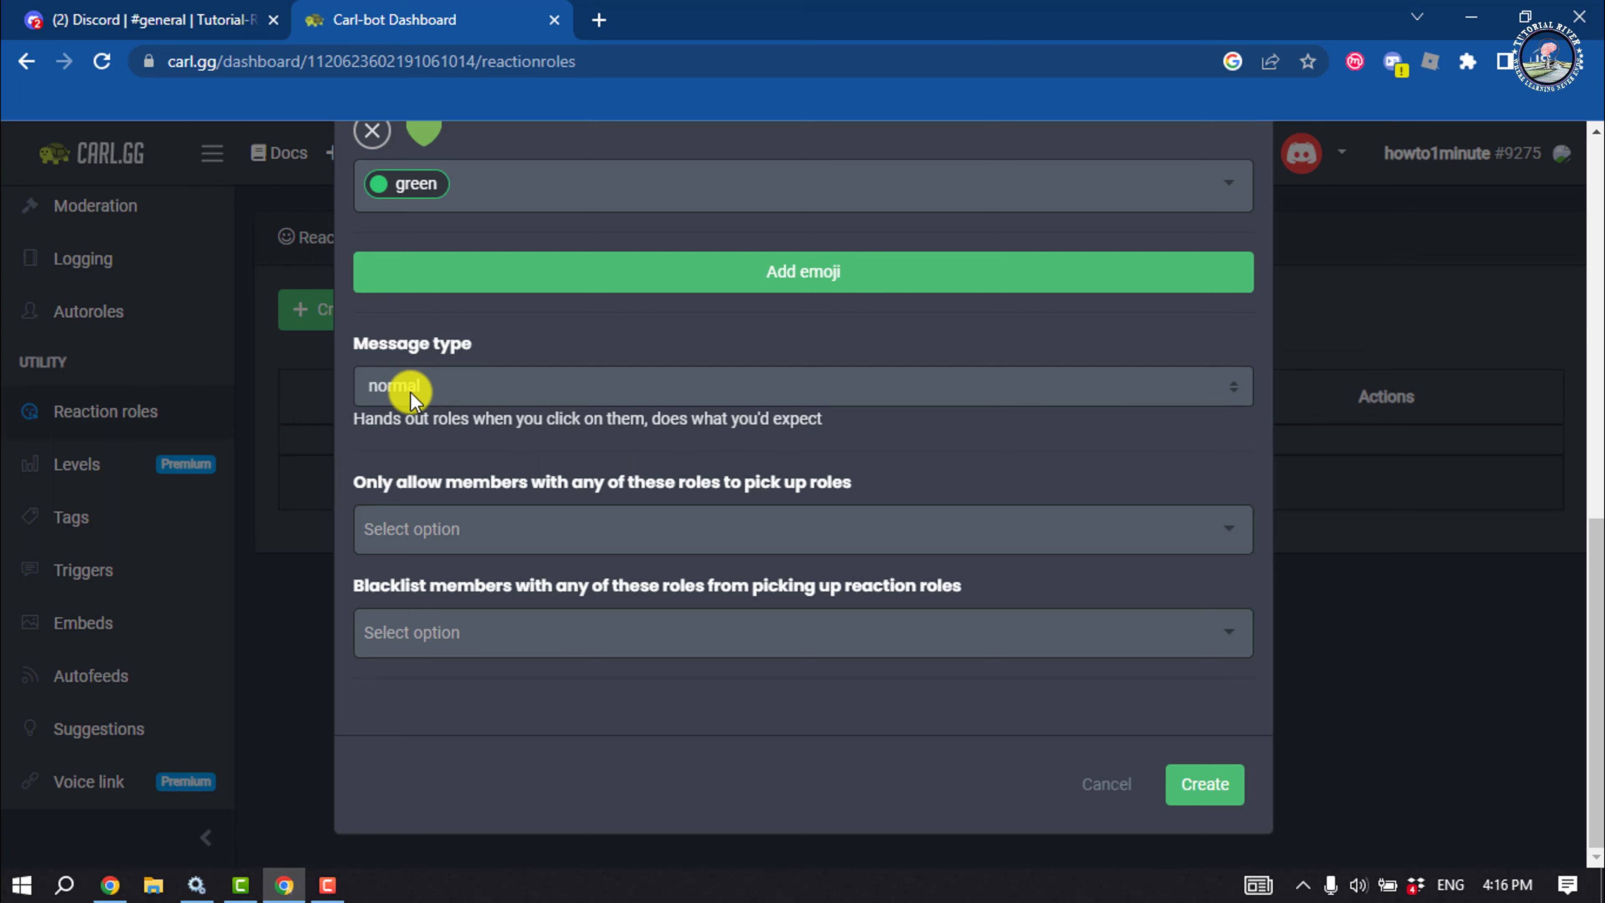
{"action": "left_click", "coordinate": [410, 391]}
{"action": "left_click", "coordinate": [399, 420]}
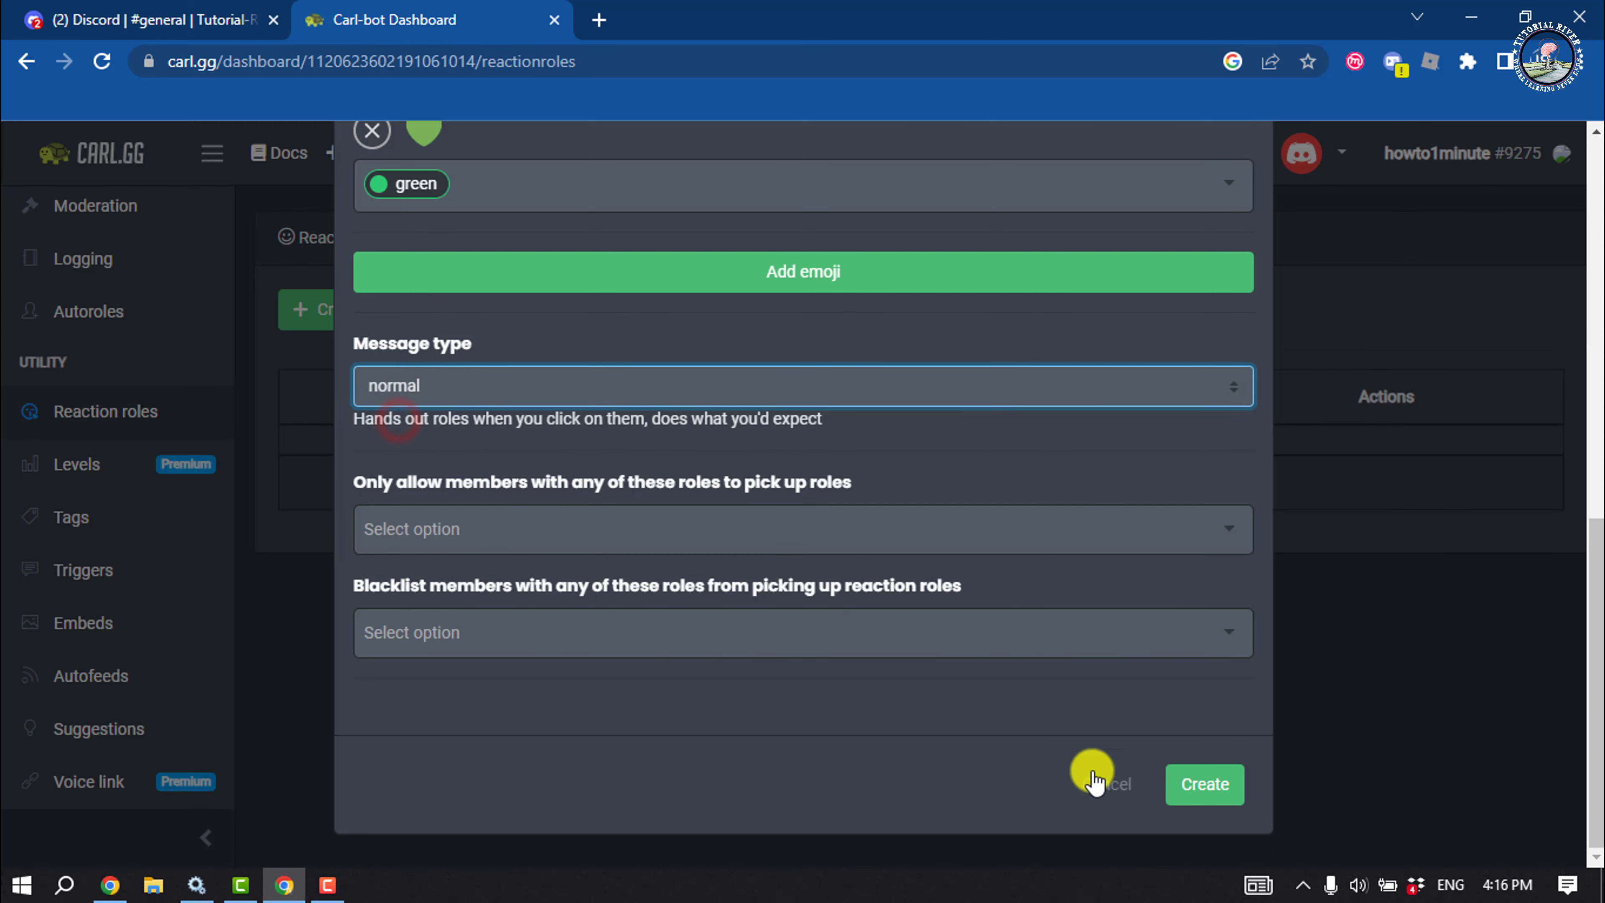
{"action": "left_click", "coordinate": [1207, 788]}
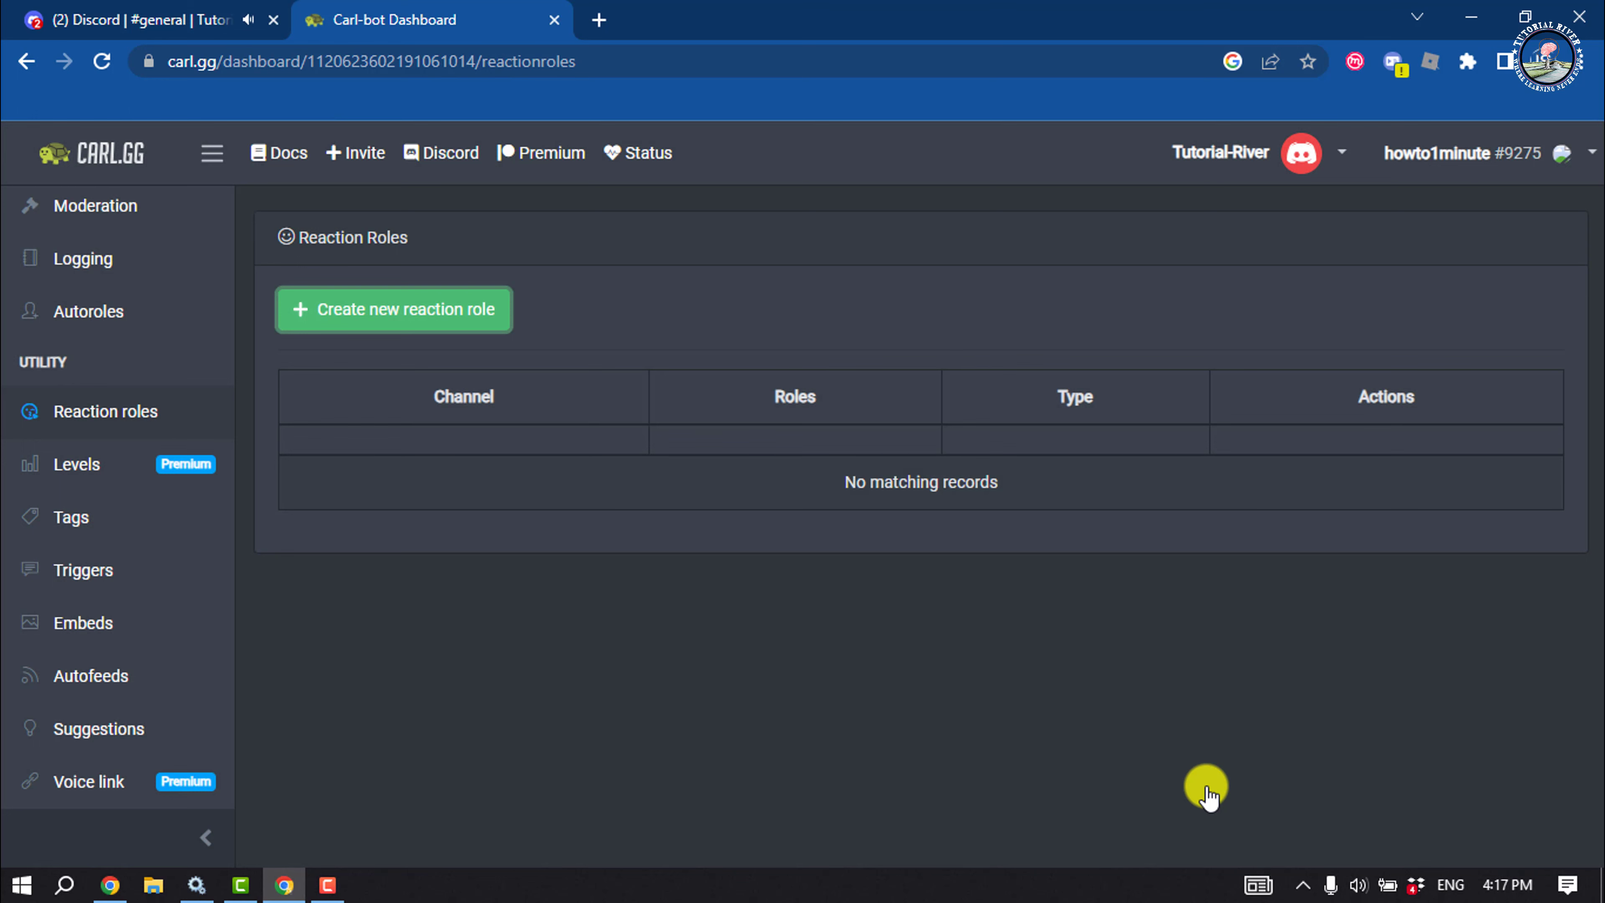
Switch to Discord, react to the "Choose your role!" message with the green heart and check the roles in your own member profile
{"action": "left_click", "coordinate": [121, 9]}
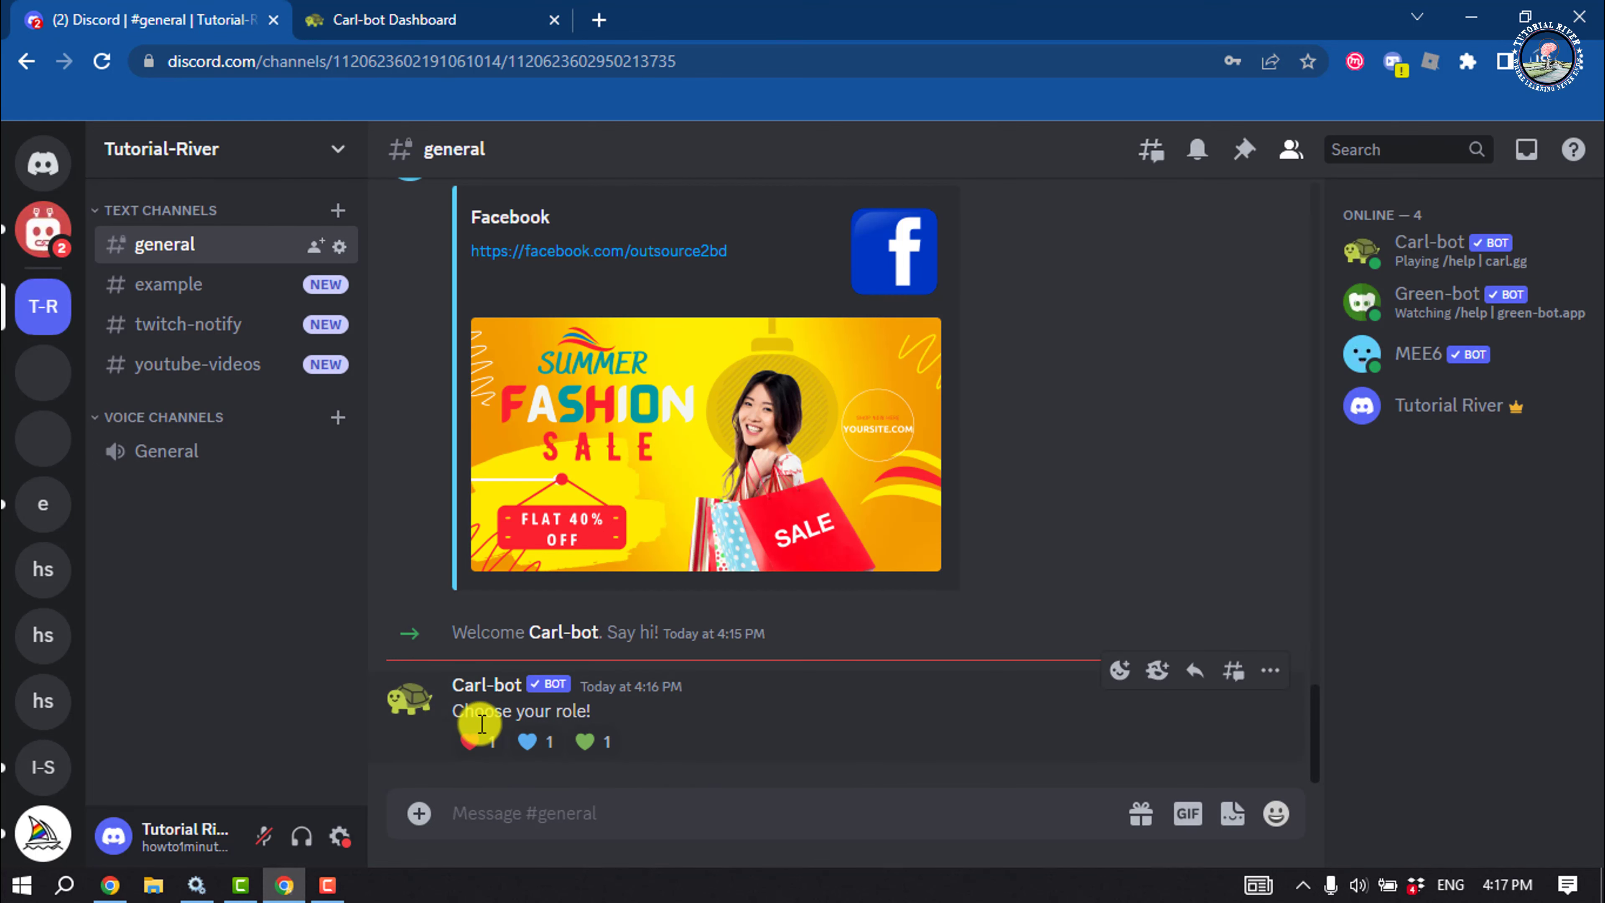
{"action": "left_click_drag", "start_coordinate": [517, 711], "coordinate": [720, 721]}
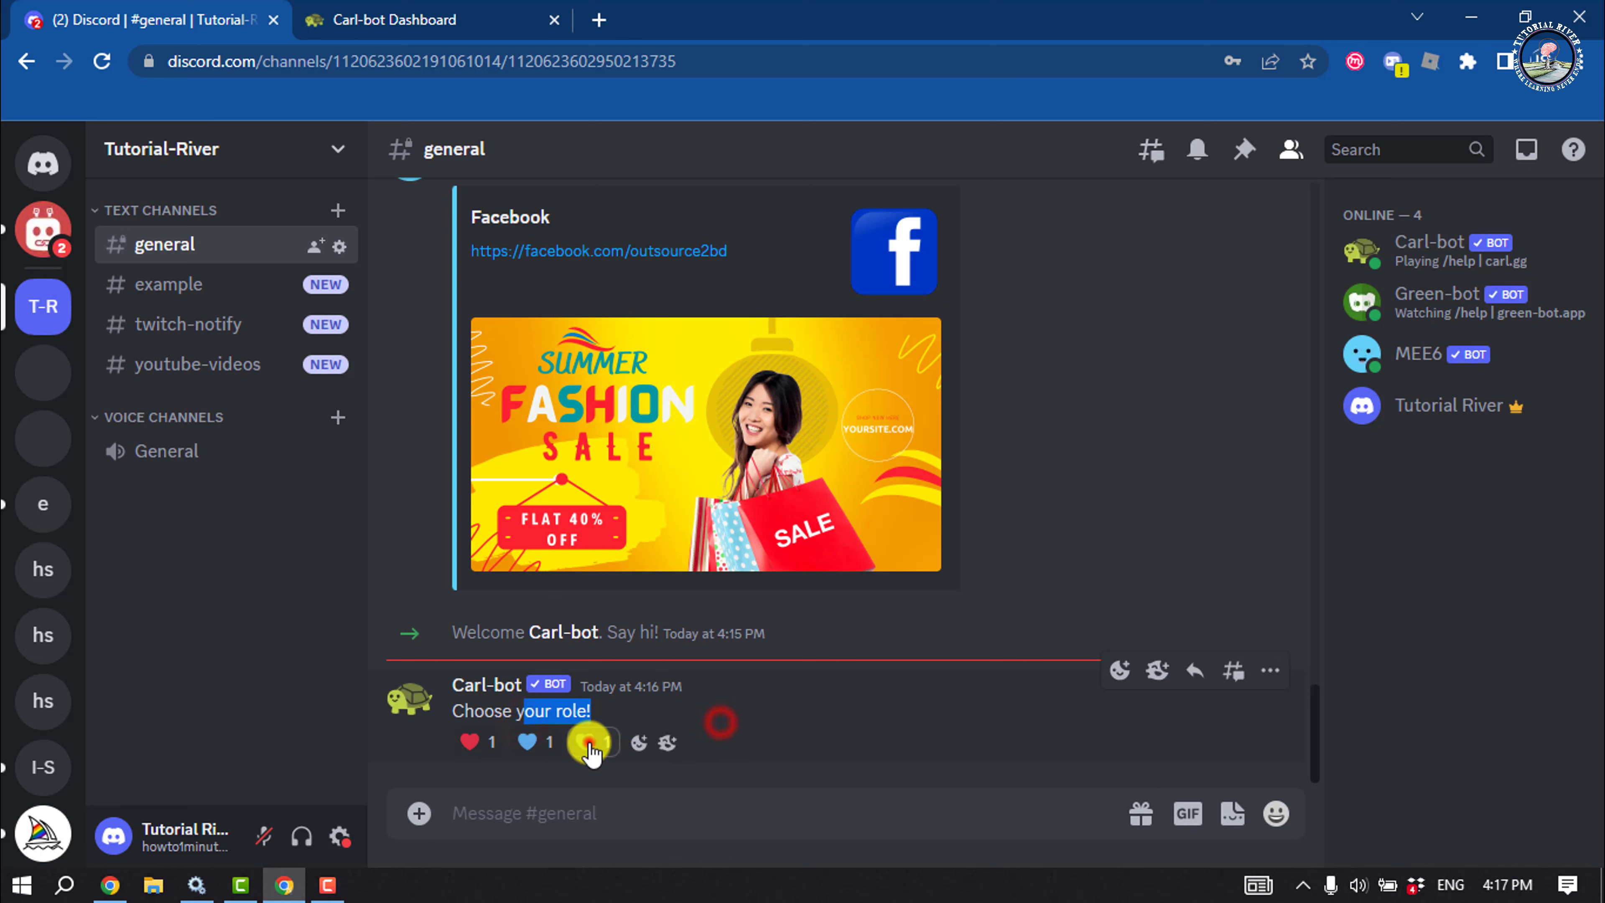
{"action": "left_click", "coordinate": [588, 744]}
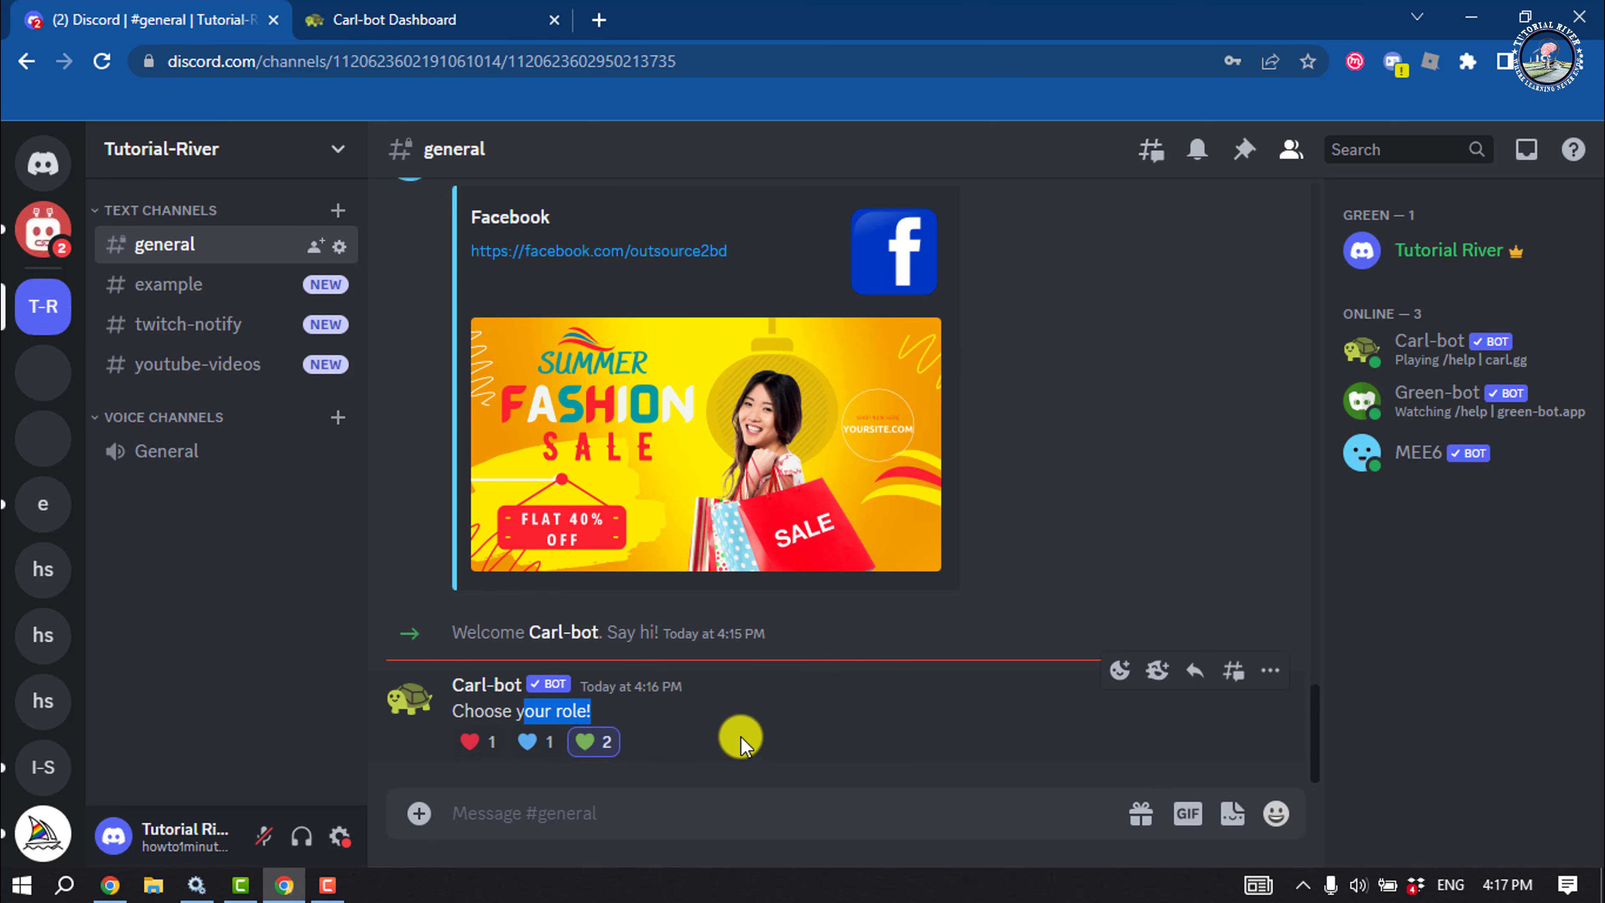
{"action": "left_click", "coordinate": [1414, 252]}
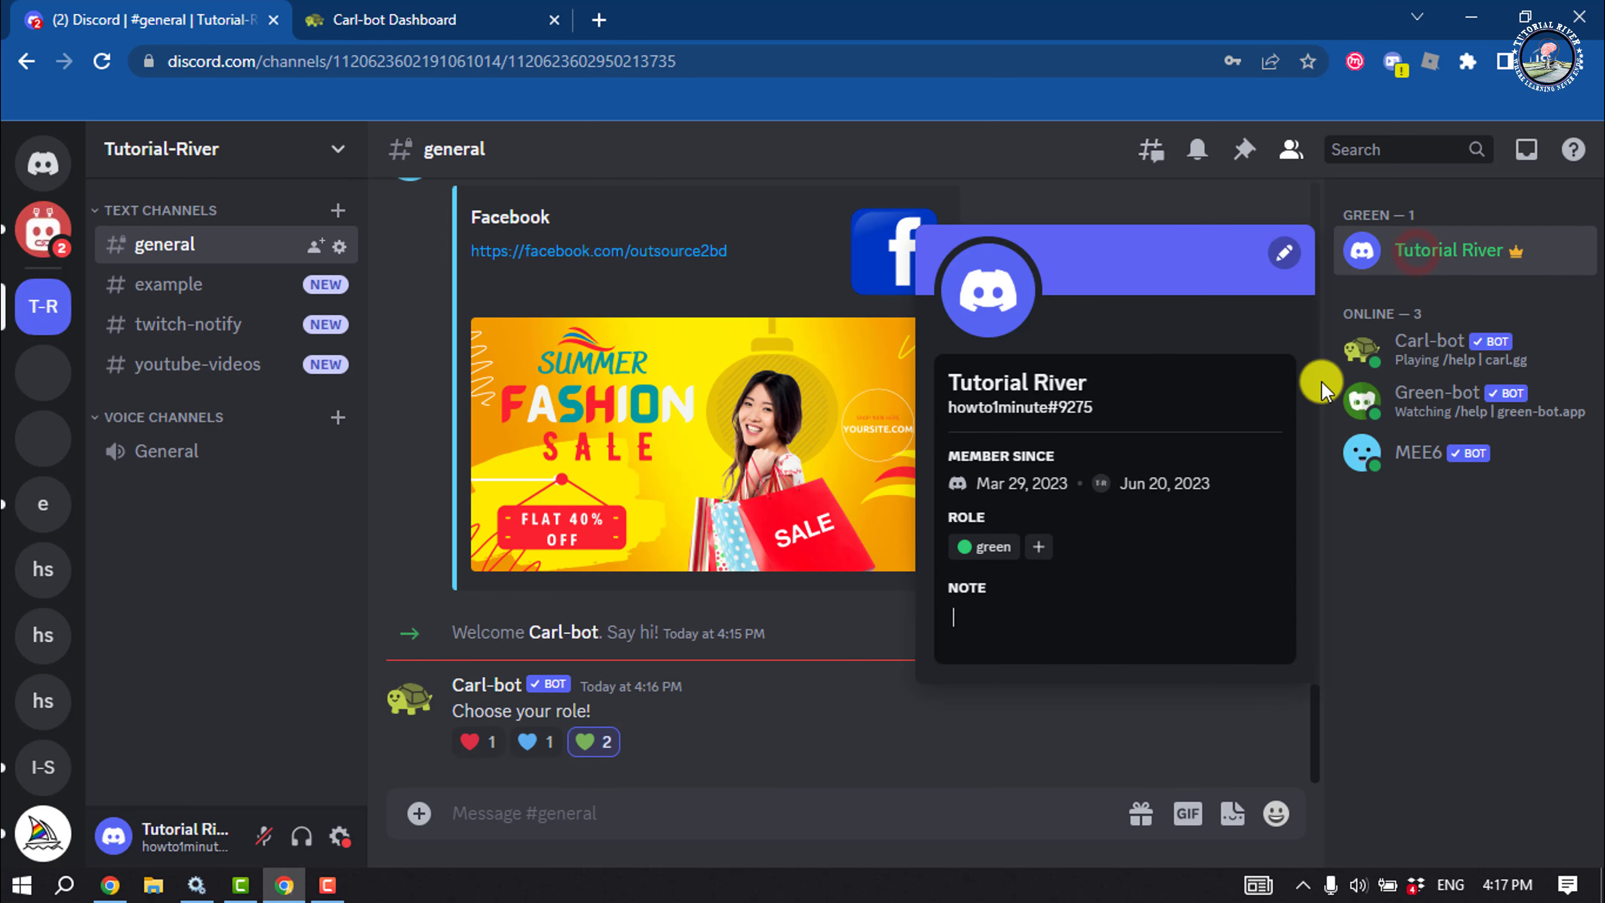
{"action": "left_click", "coordinate": [721, 750]}
React to the message with the red heart and the blue heart, checking the roles in your own member profile after each
{"action": "left_click", "coordinate": [473, 749]}
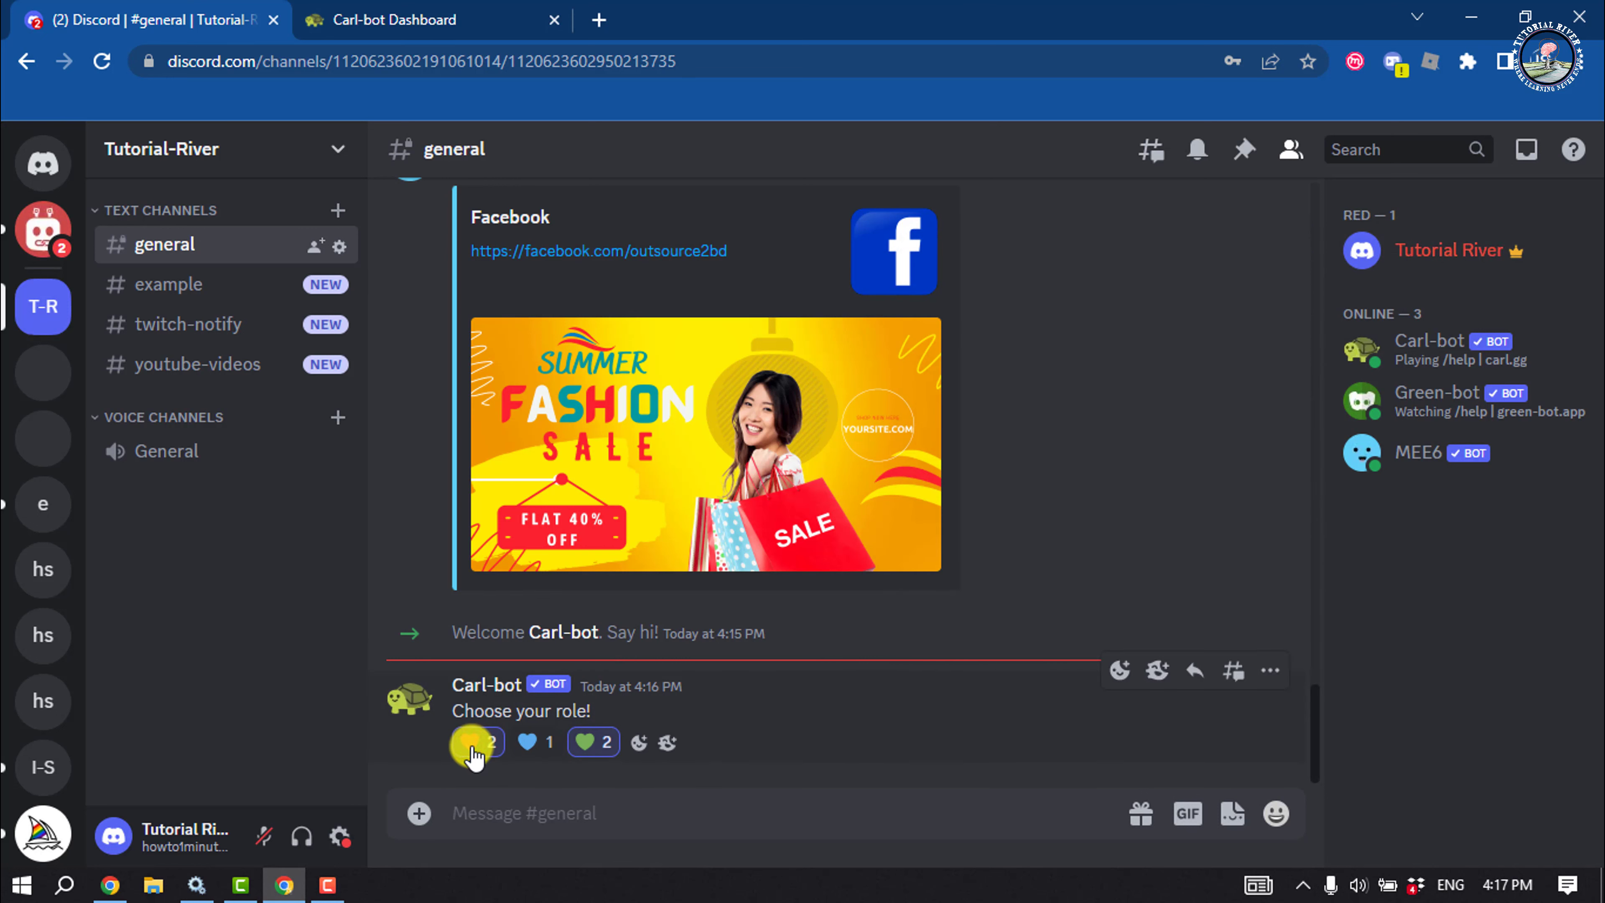
{"action": "left_click", "coordinate": [1438, 247]}
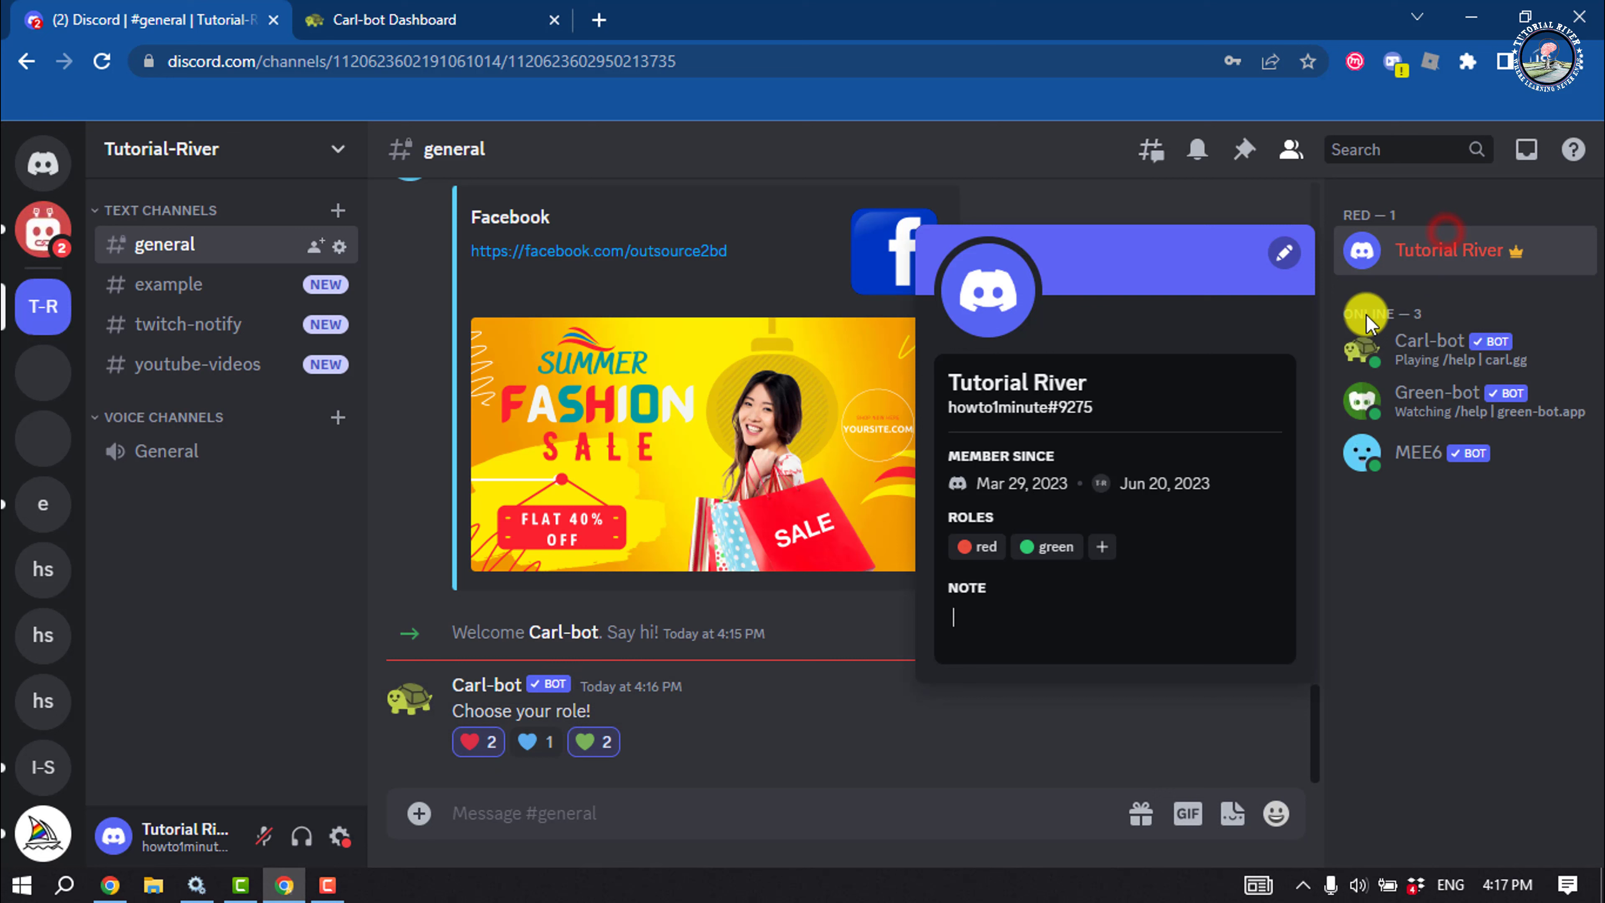
{"action": "left_click", "coordinate": [805, 745]}
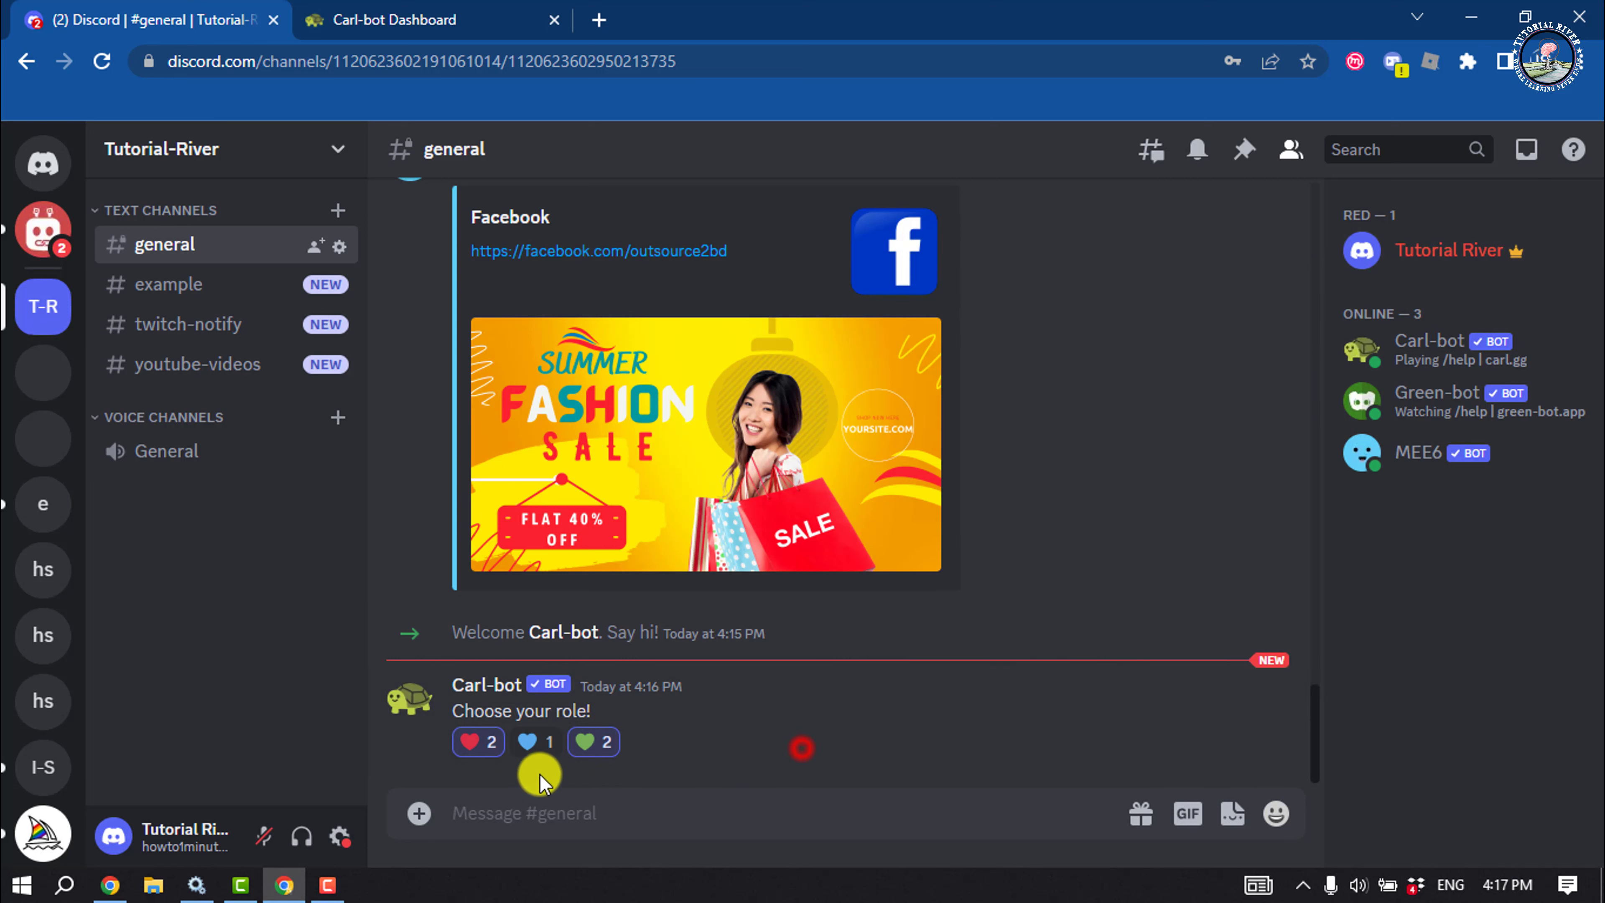
{"action": "left_click", "coordinate": [538, 745]}
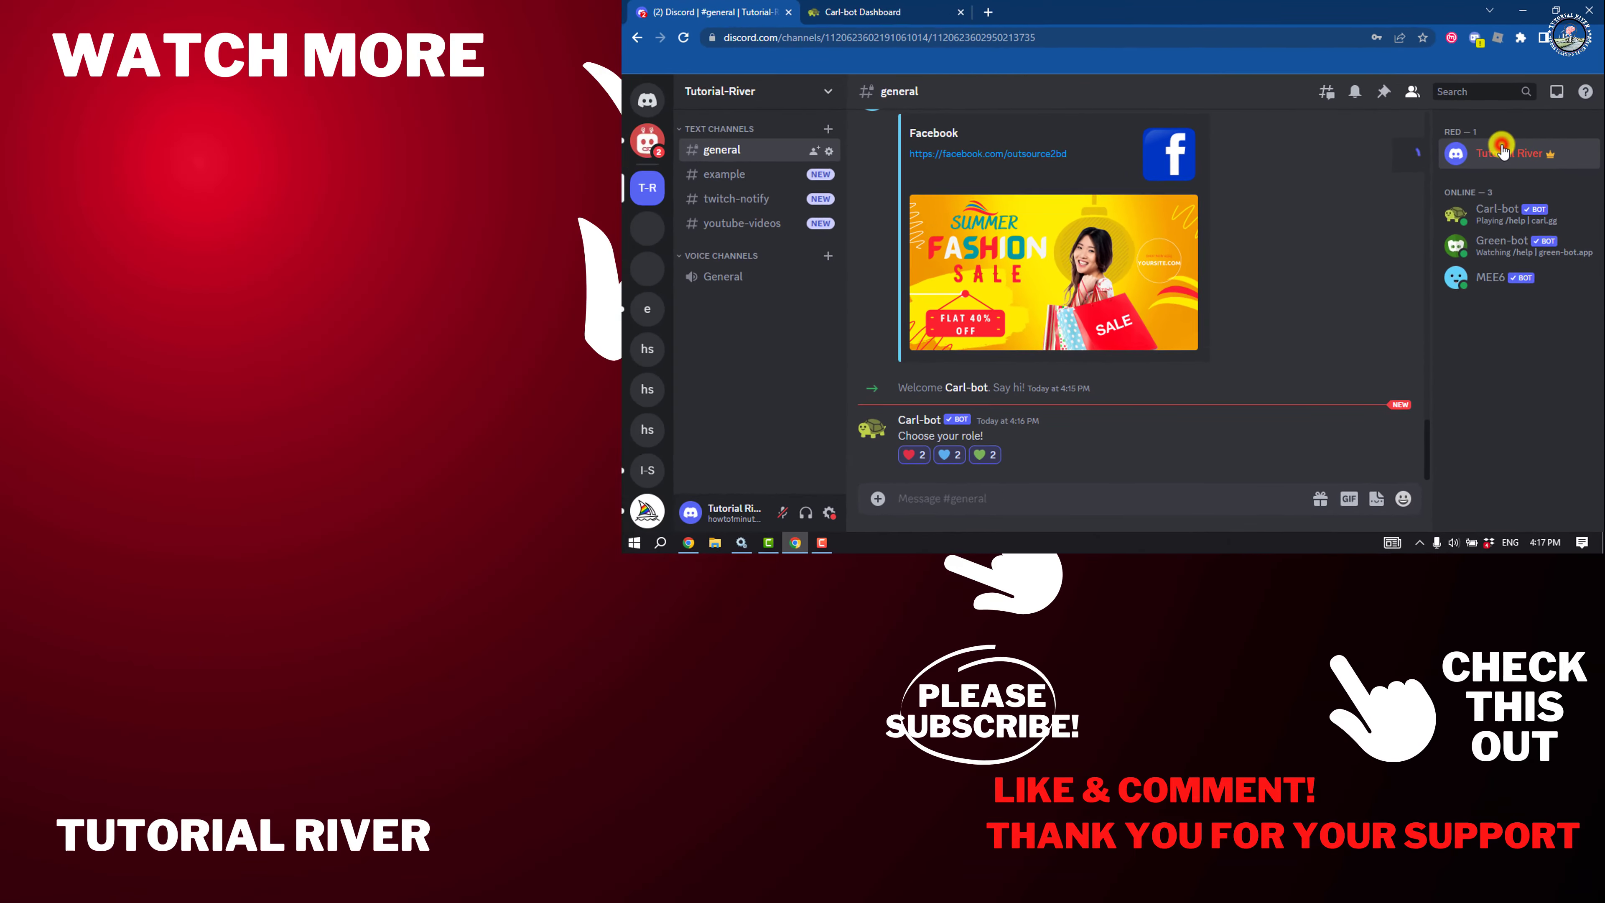
{"action": "left_click", "coordinate": [1445, 235]}
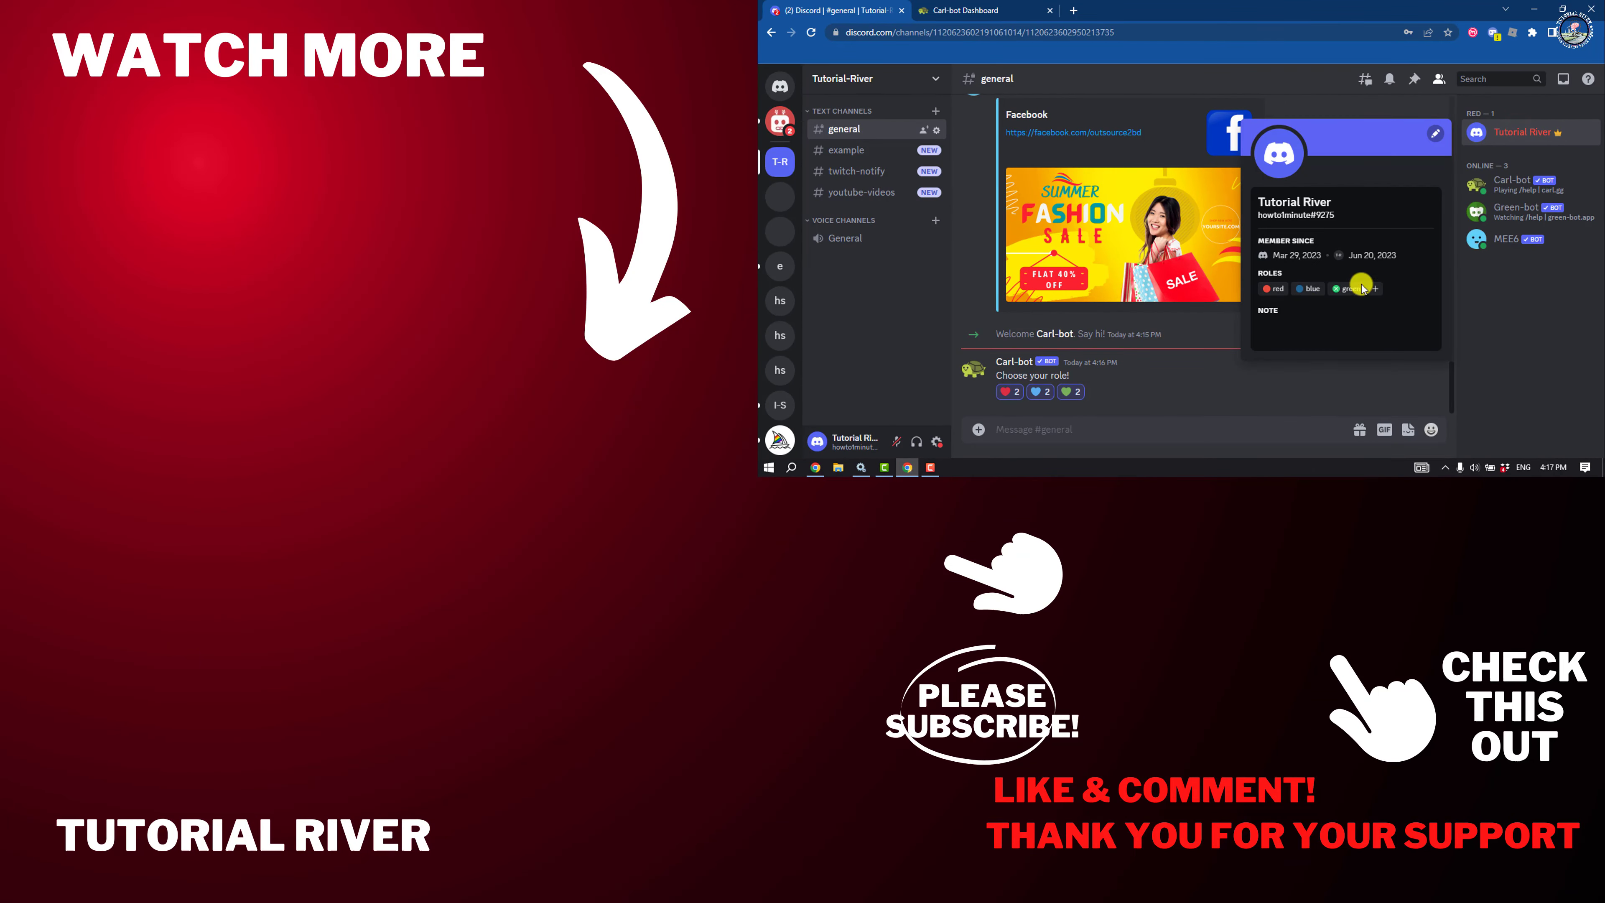